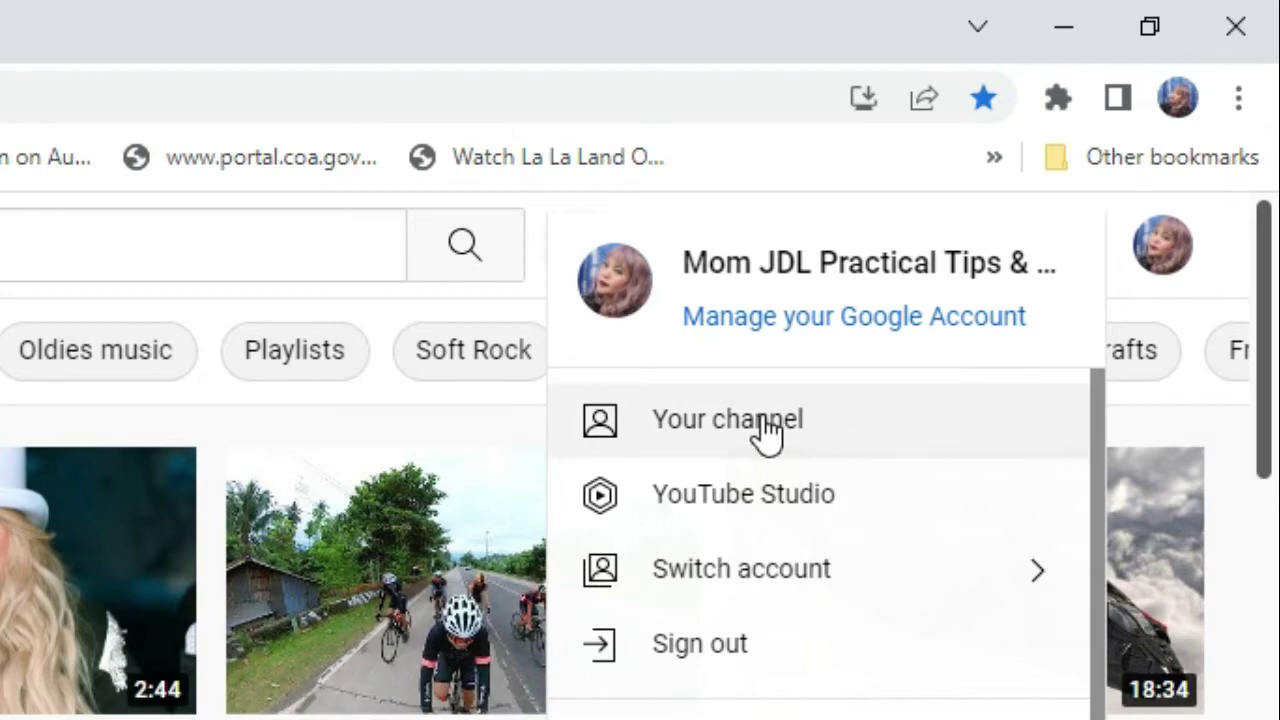
Step: Go to your own channel's page and open its channel customization
left_click(768, 425)
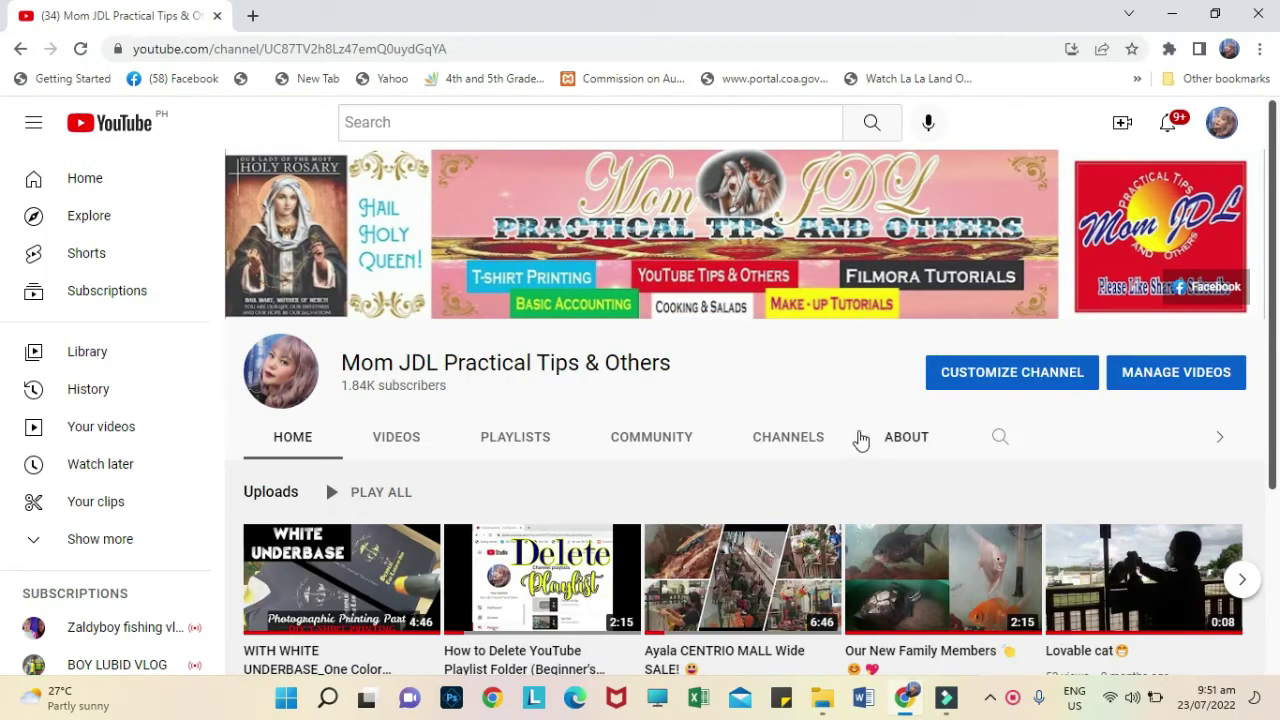
scroll(843, 449, "down", 2)
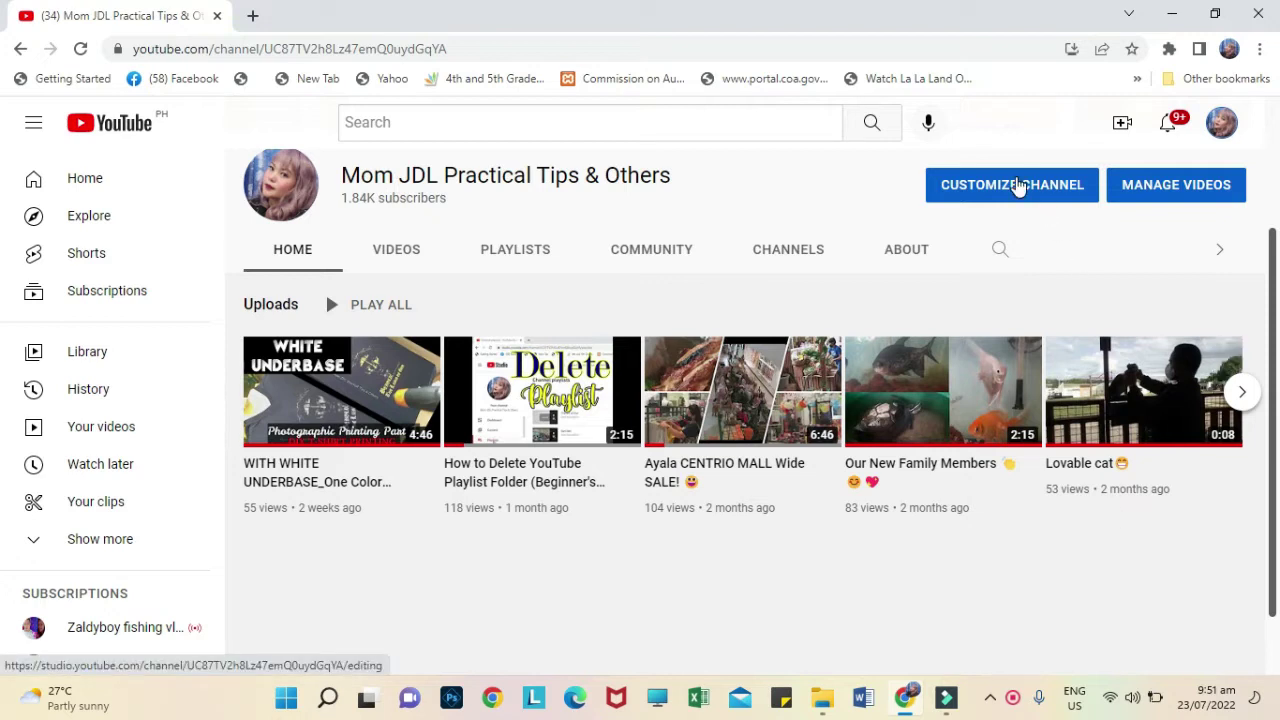
left_click(1018, 188)
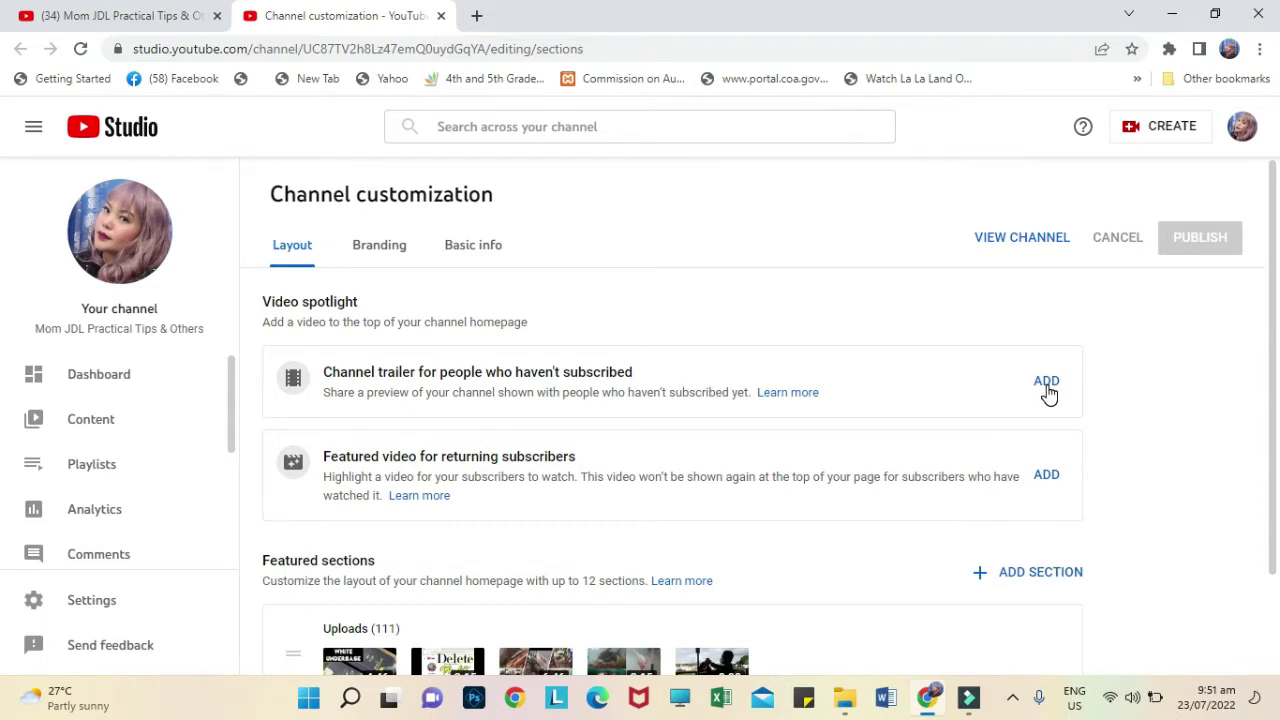
Step: Search your videos for "how to make your comment", set "How to MAKE your COMMENT STANDS OUT on YouTube!" as the non-subscriber trailer, and check its options
left_click(1047, 385)
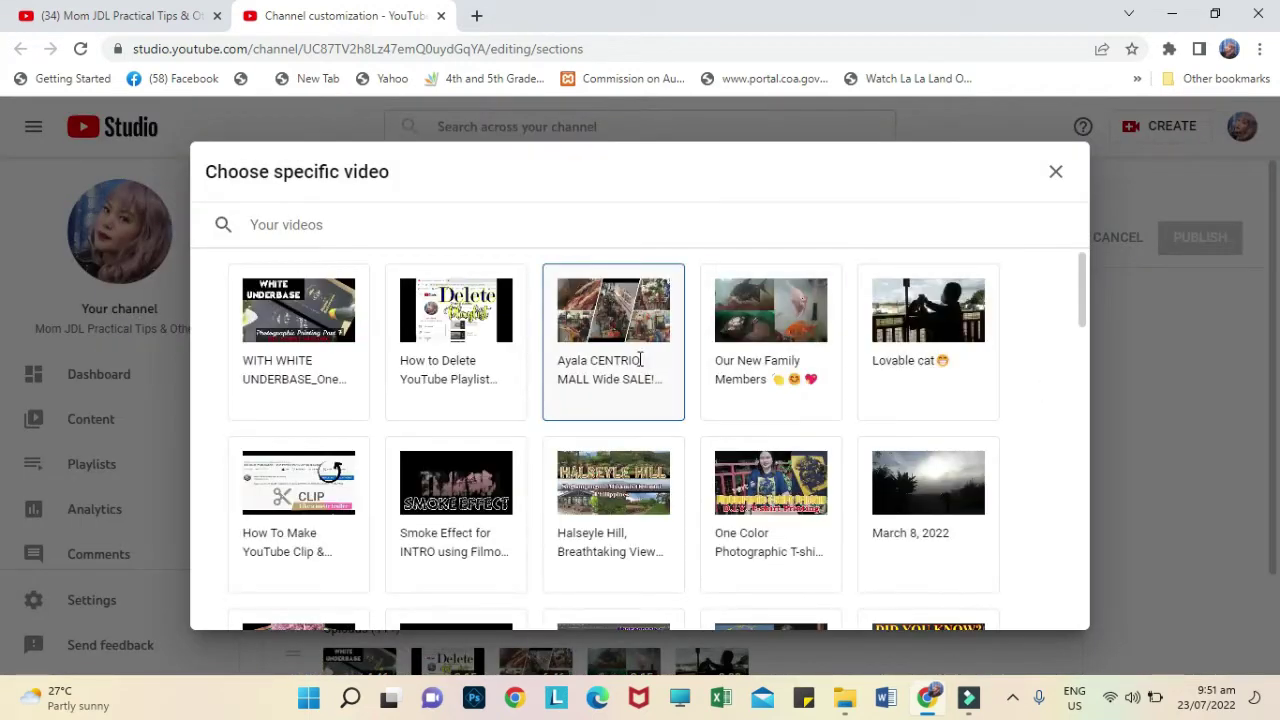
scroll(650, 370, "down", 5)
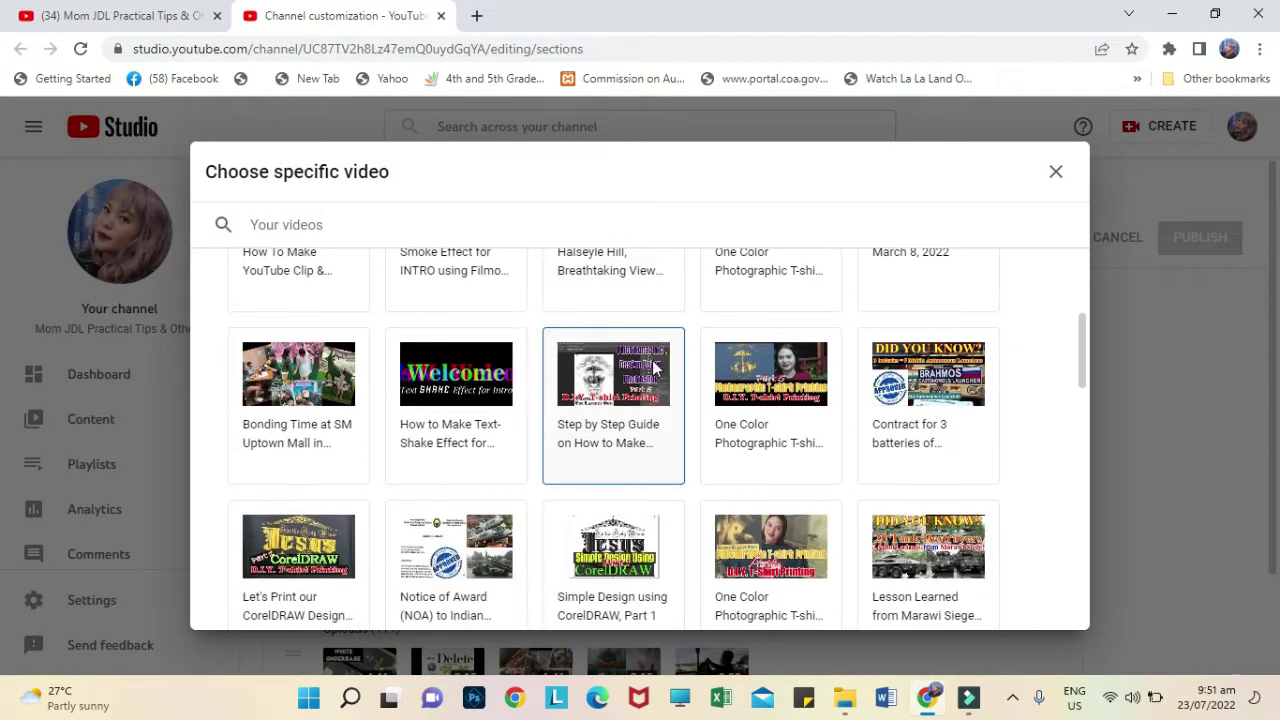
scroll(655, 368, "down", 8)
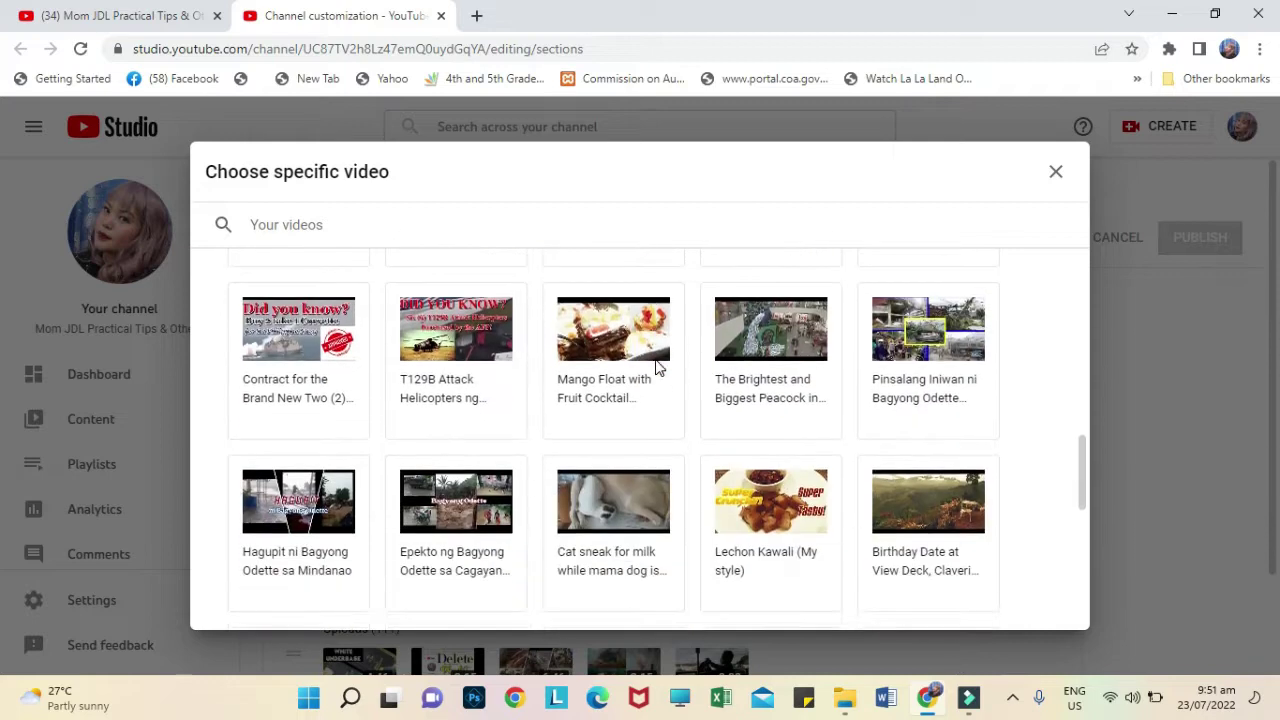
scroll(656, 365, "down", 2)
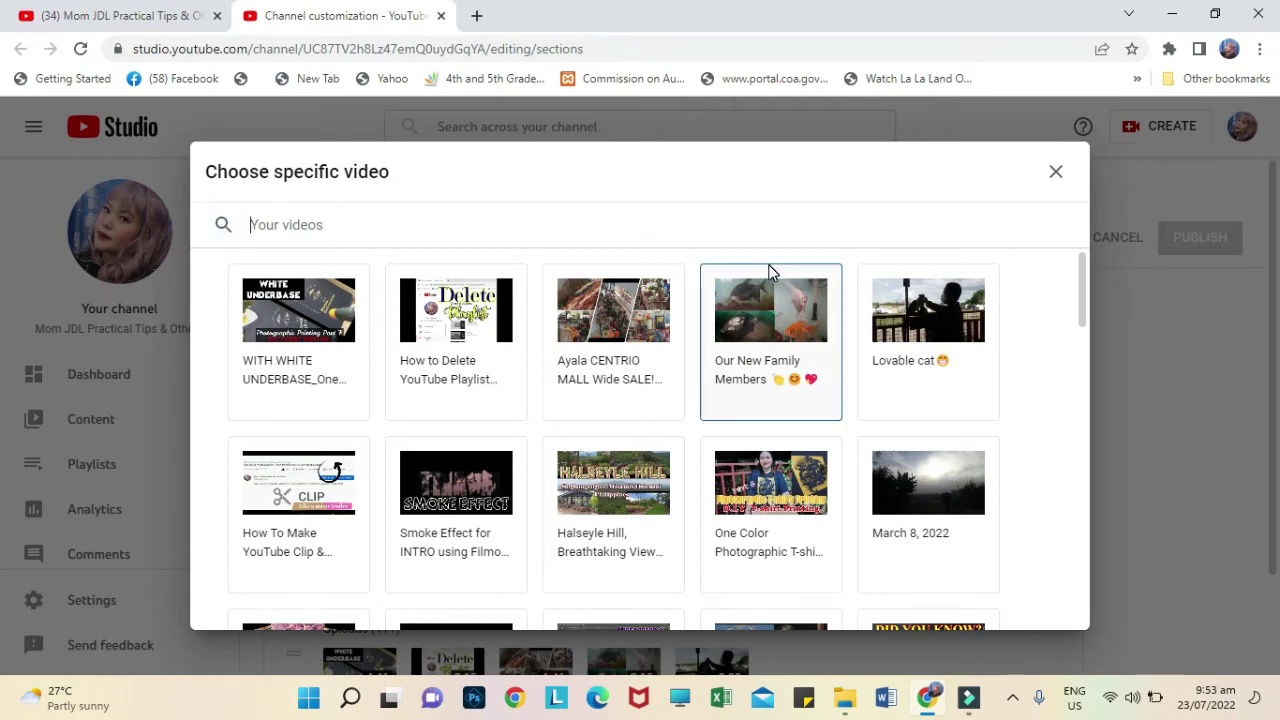
type("how")
key("BackSpace")
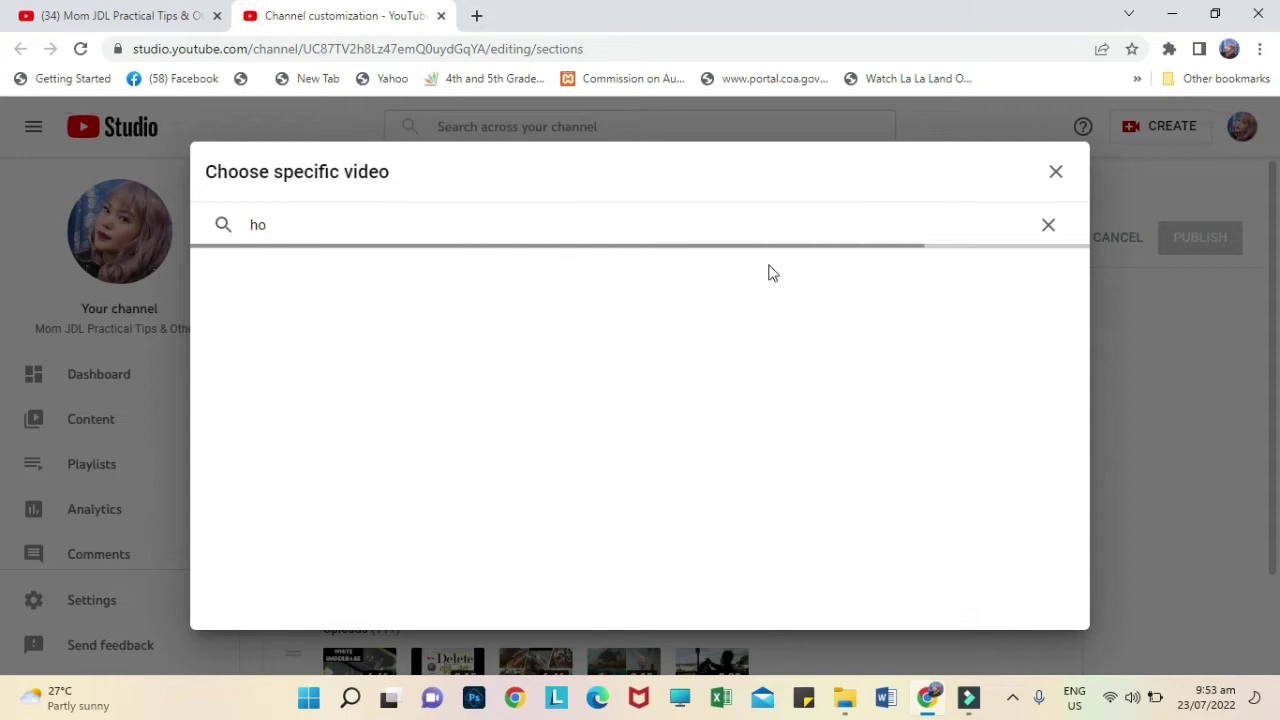
type("w to ma")
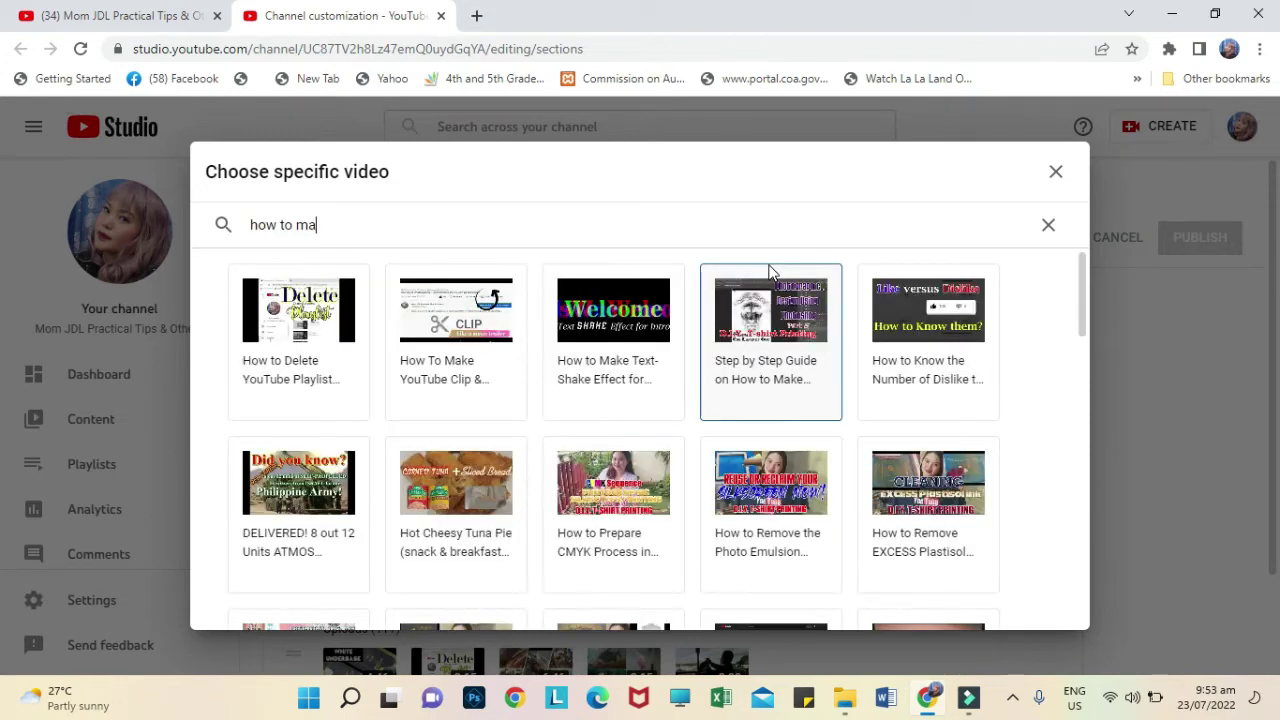
type("ke your")
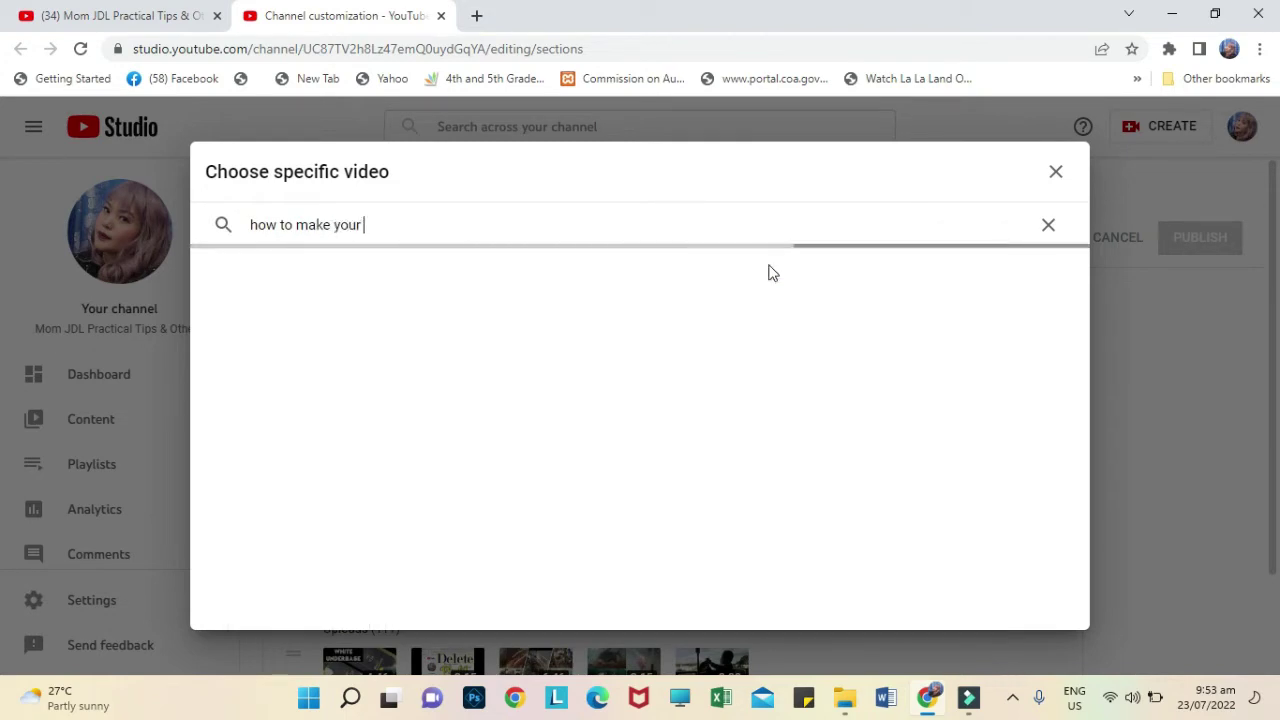
type(" comment")
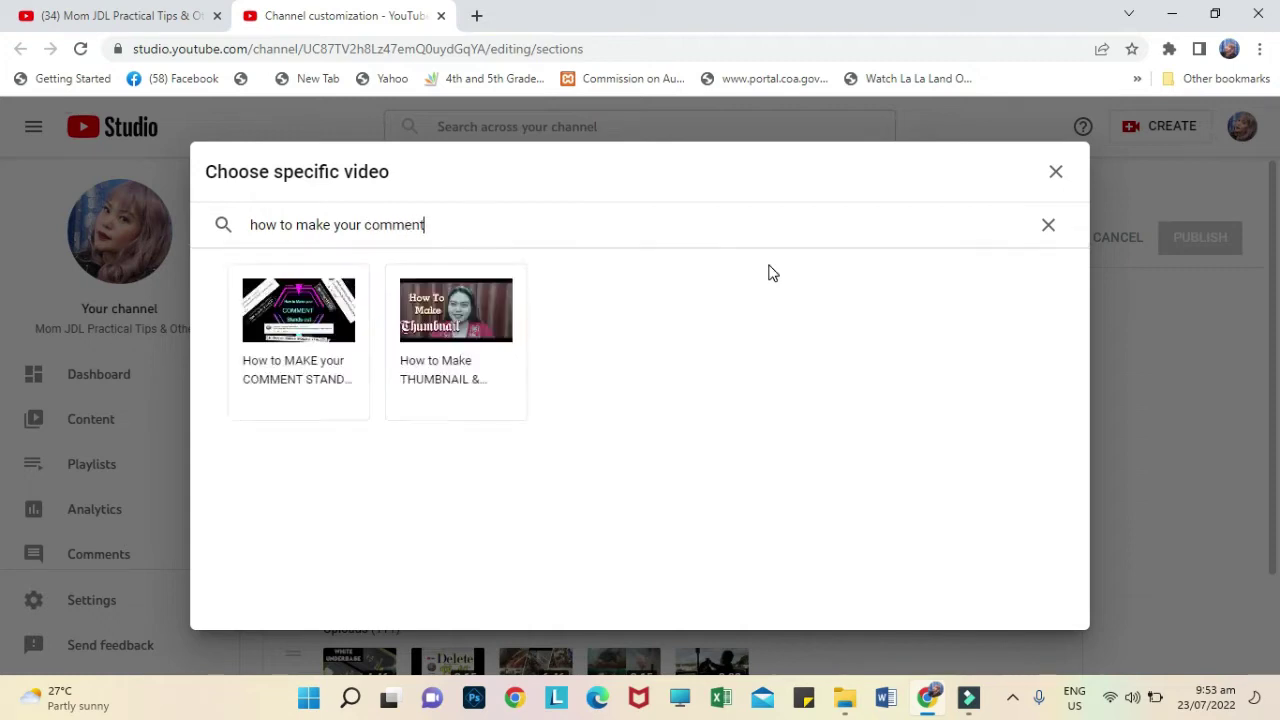
left_click(298, 330)
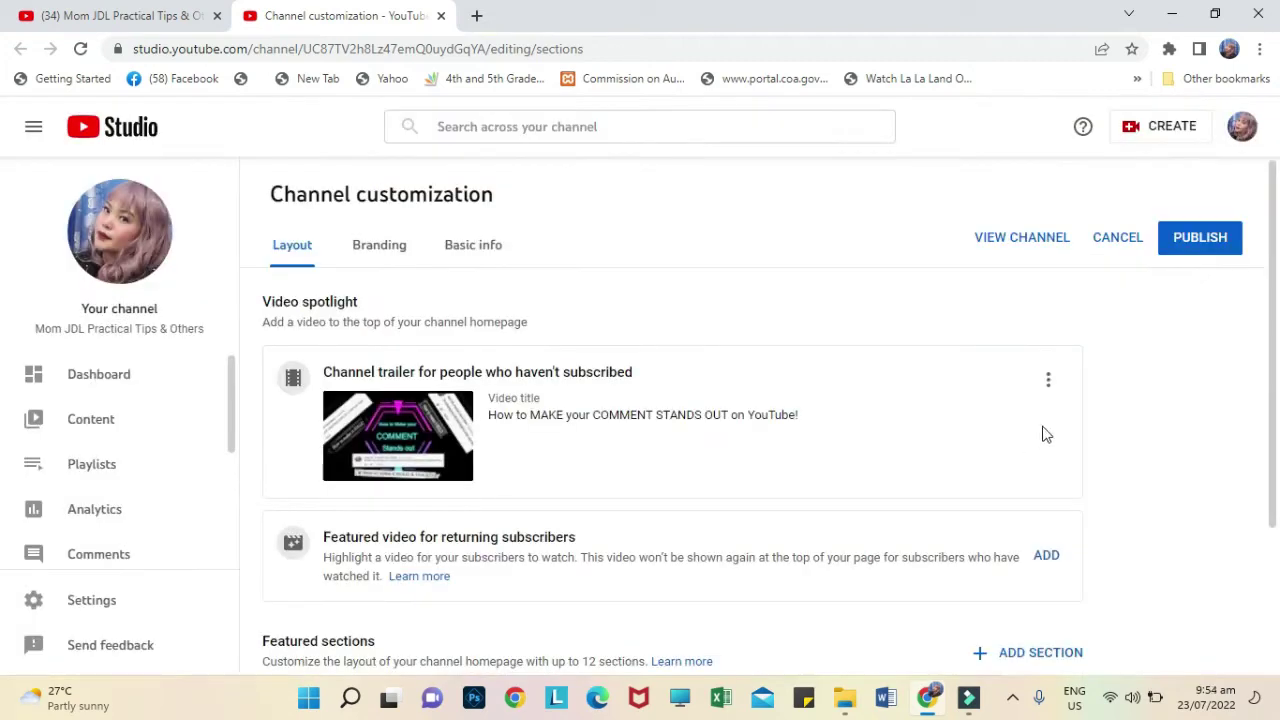
left_click(1047, 385)
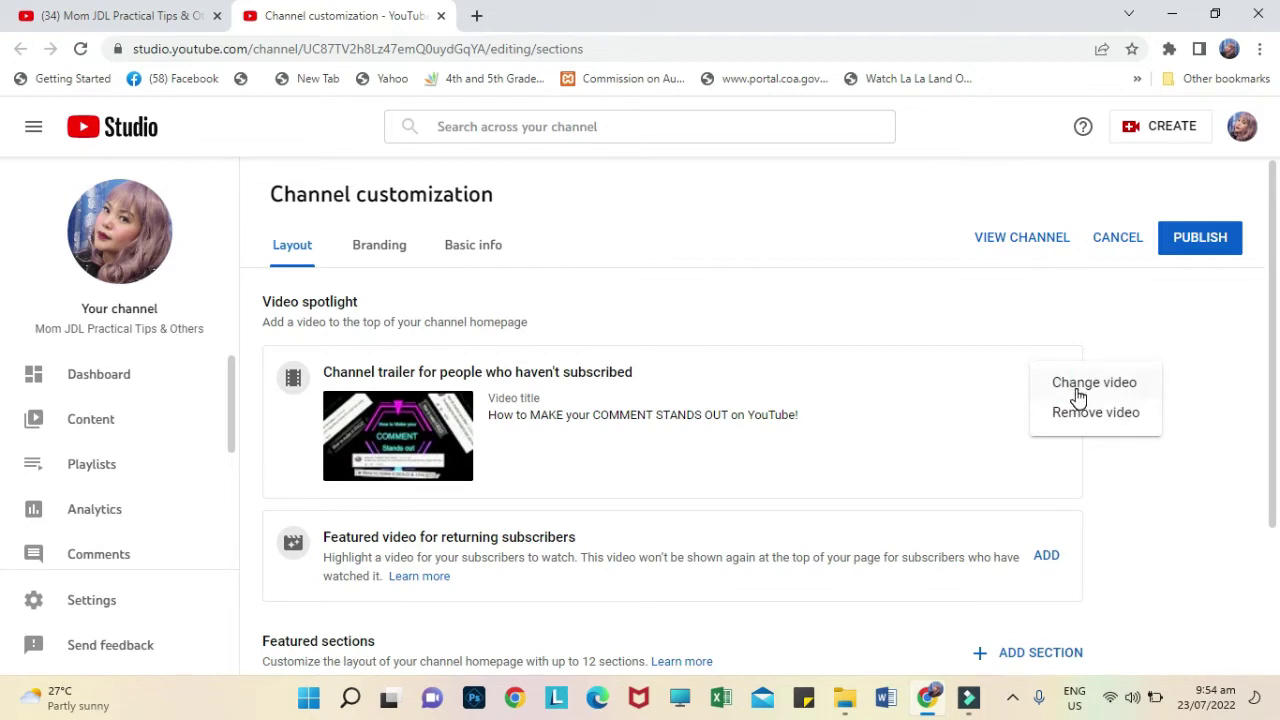
left_click(1078, 458)
Step: Add "How to Prepare CMYK Process in Photoshop & Print on T-Shirt" as the featured video for returning subscribers
scroll(1078, 465, "down", 1)
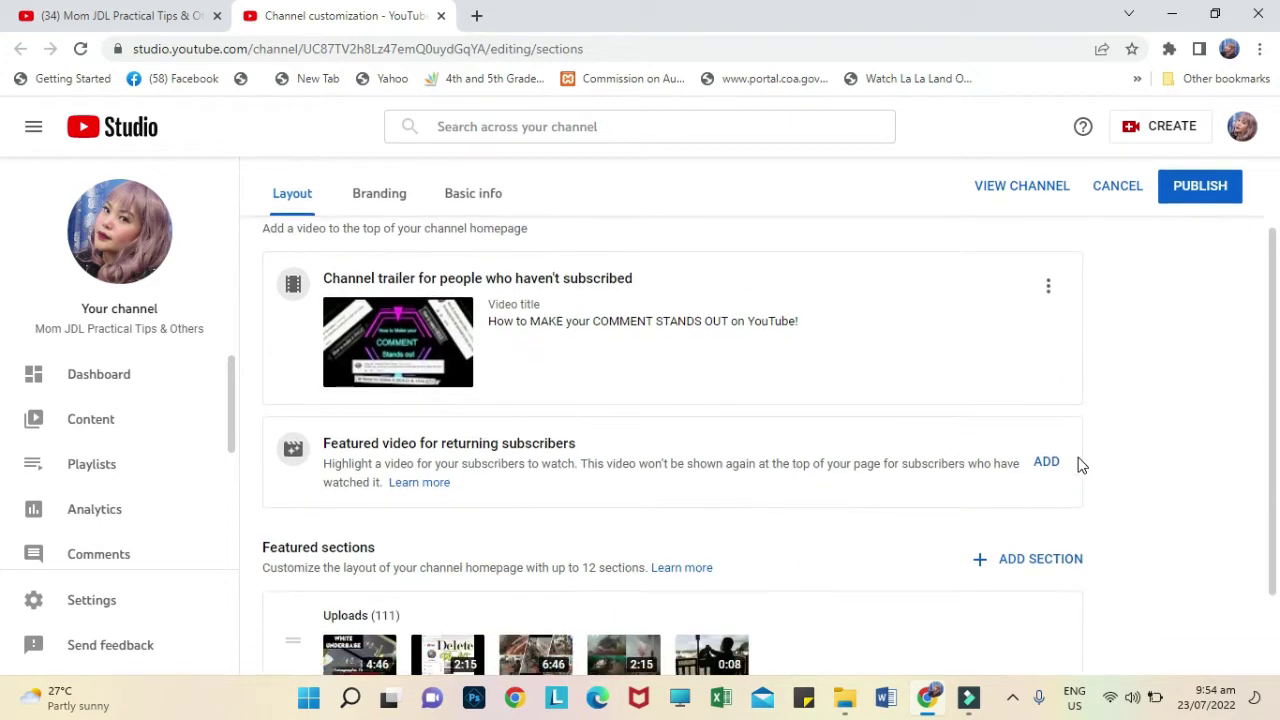
scroll(1078, 465, "down", 1)
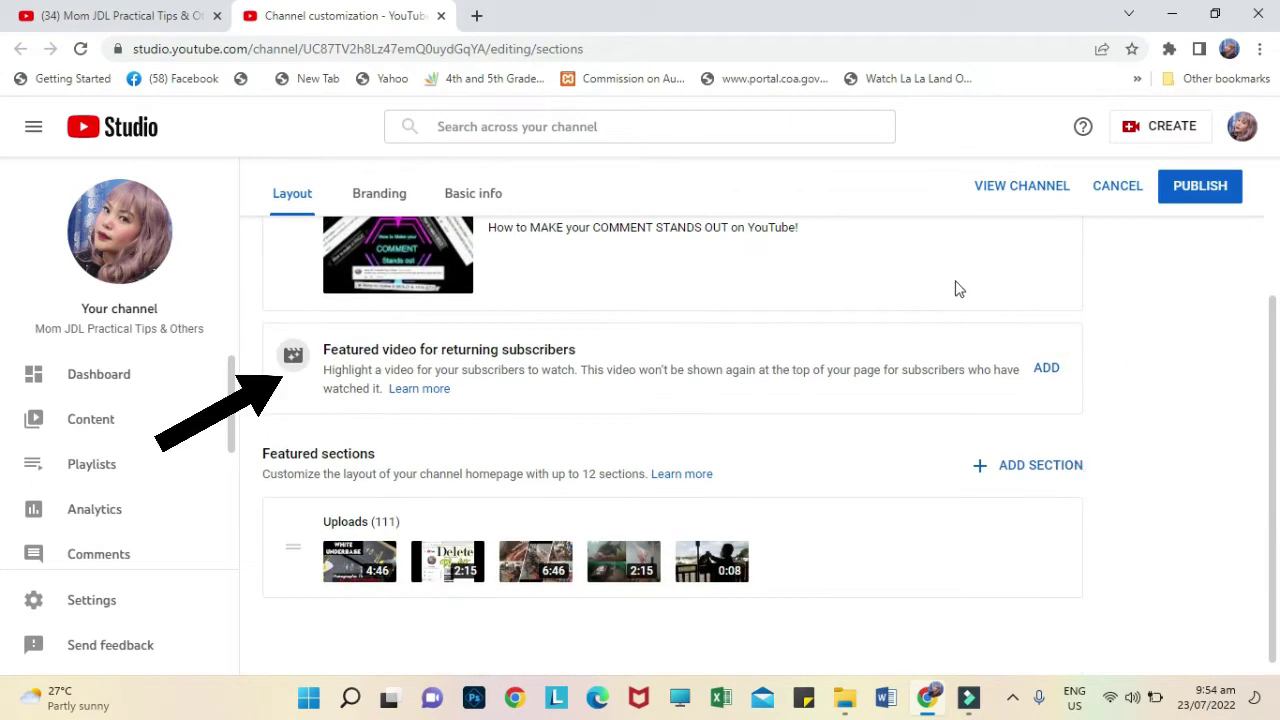
left_click(1046, 370)
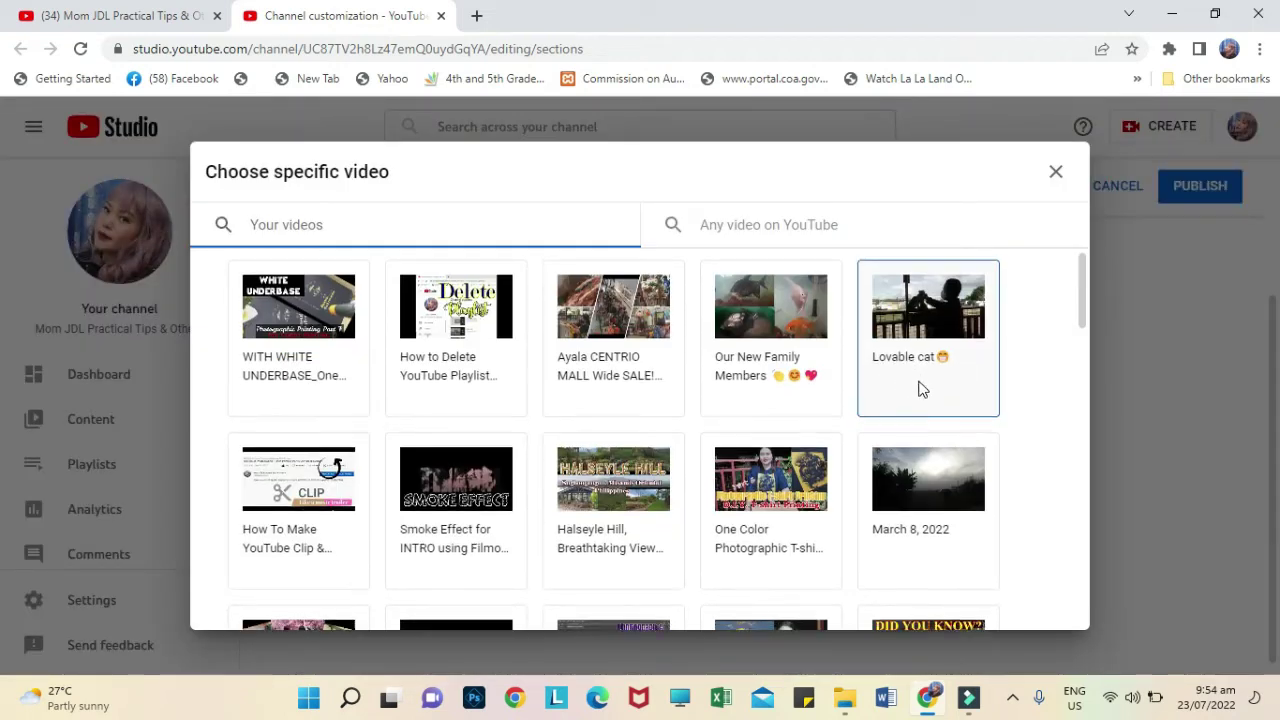
scroll(920, 389, "down", 4)
scroll(920, 389, "down", 6)
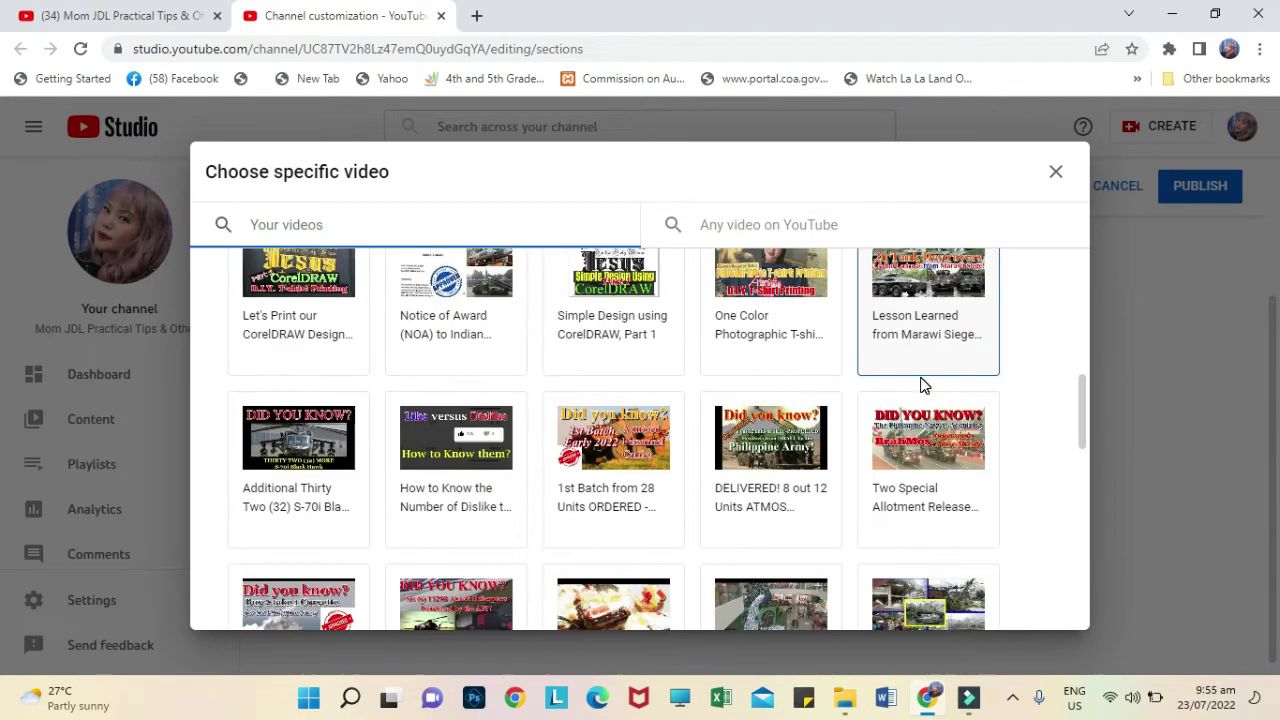
scroll(920, 375, "down", 1)
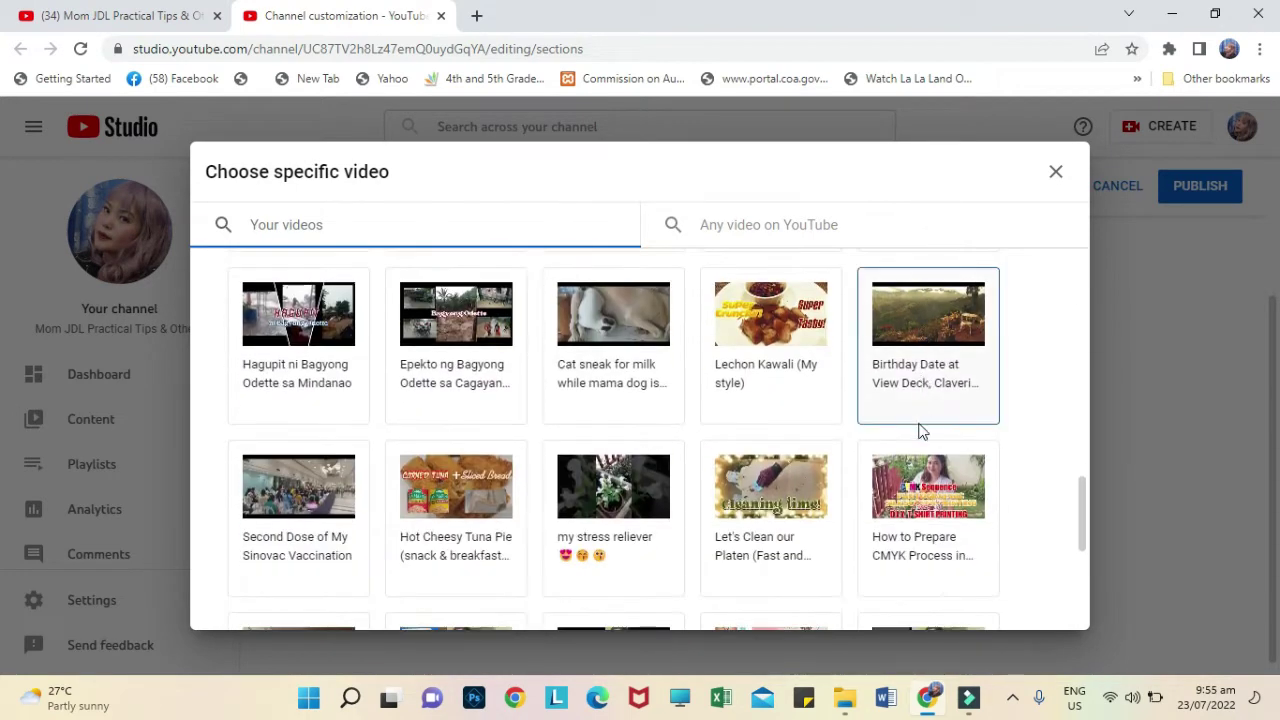
left_click(915, 486)
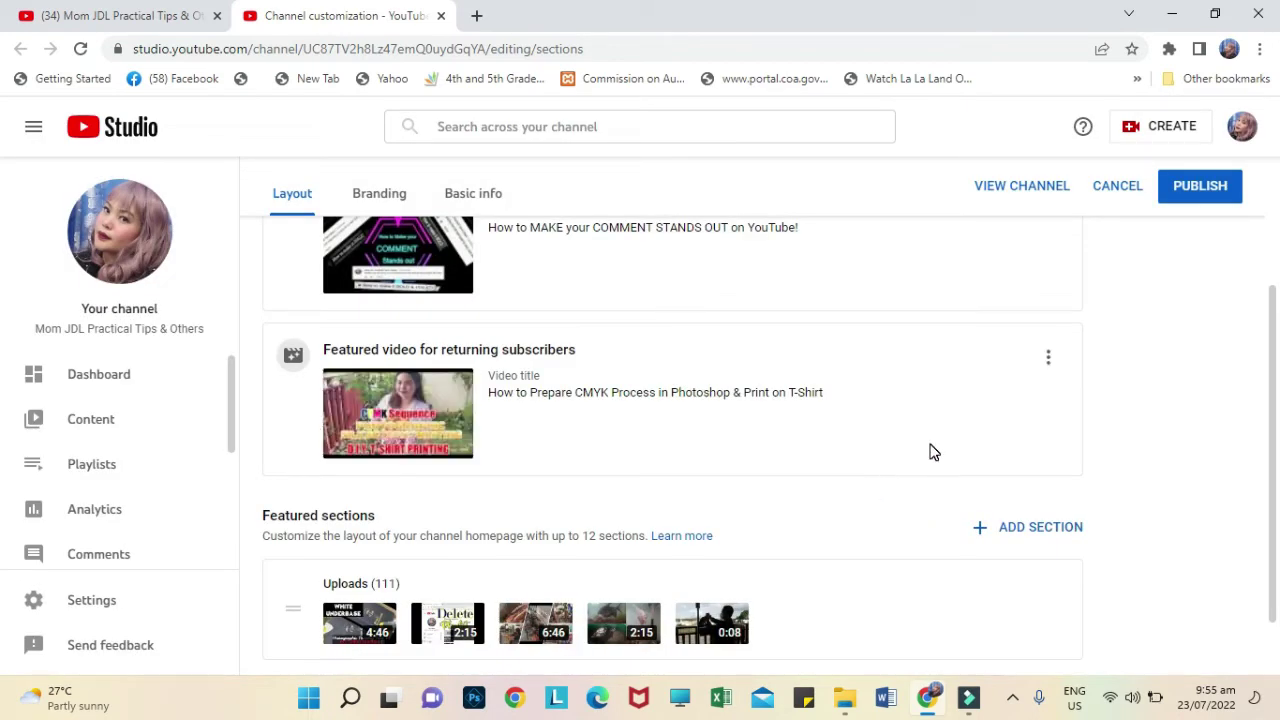
Step: Check the options available for the returning-subscriber featured video and for the Uploads section
left_click(1048, 360)
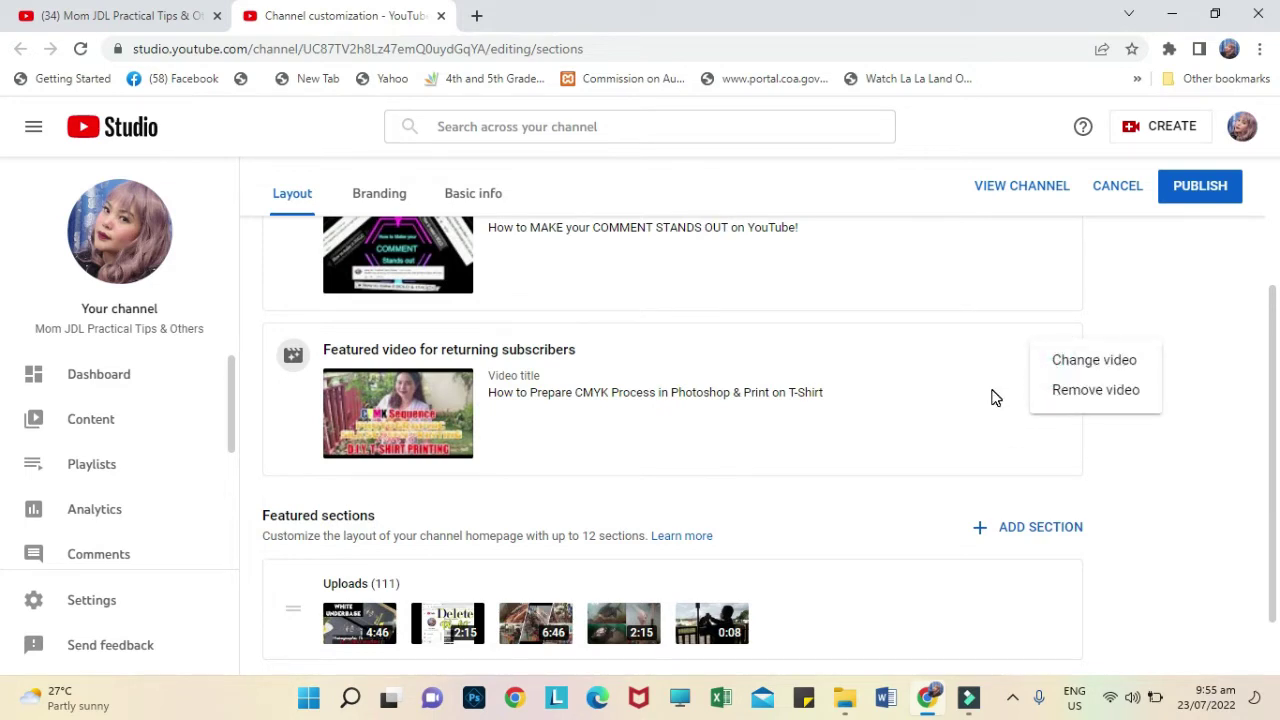
left_click(1074, 455)
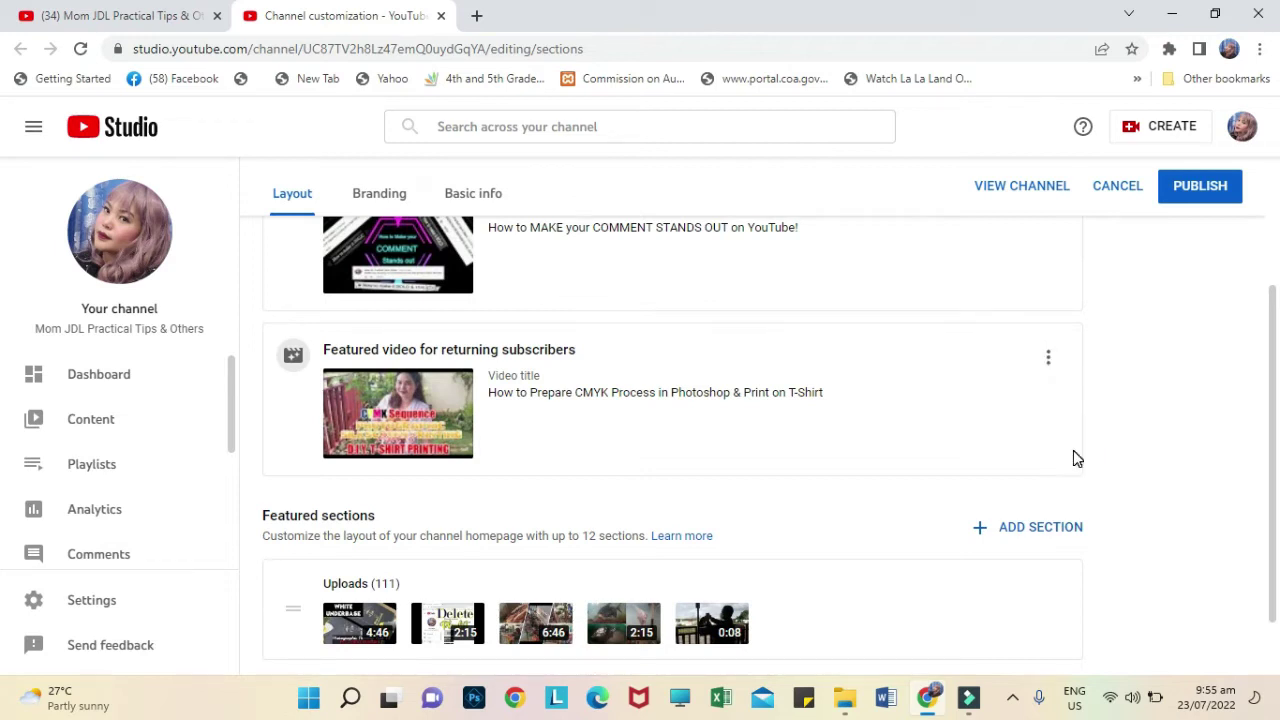
scroll(1108, 454, "down", 1)
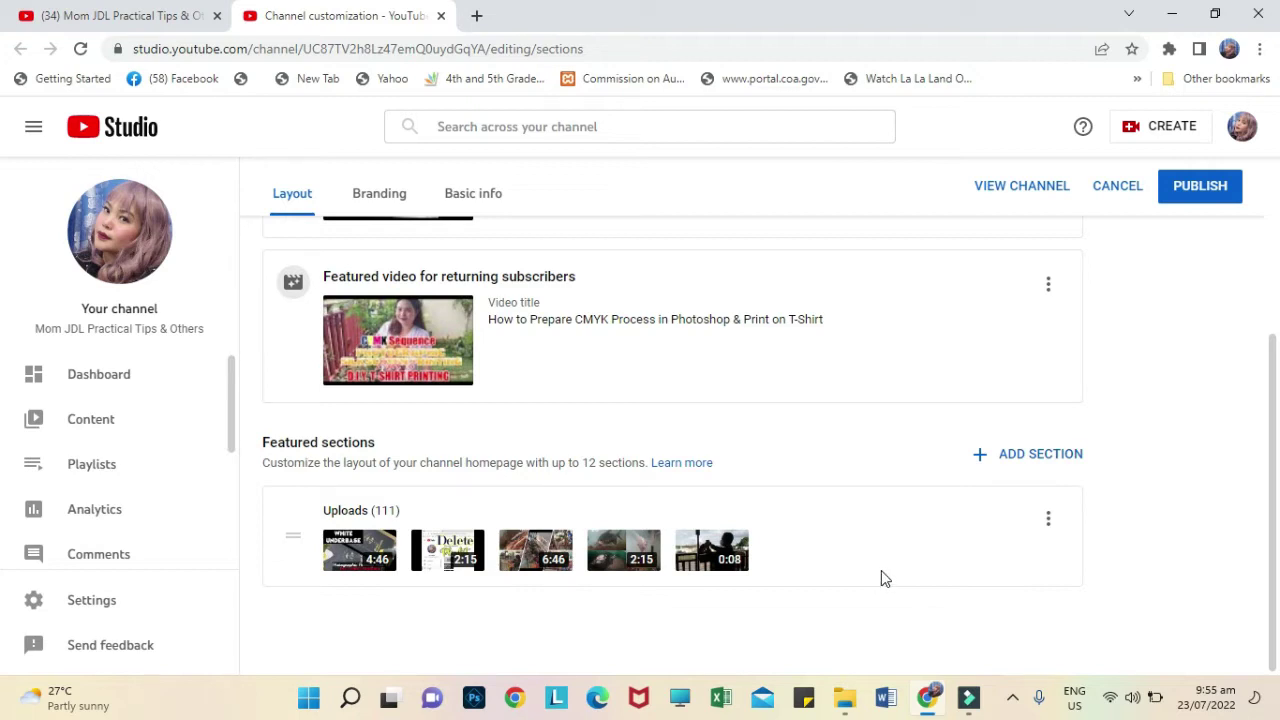
left_click(1048, 520)
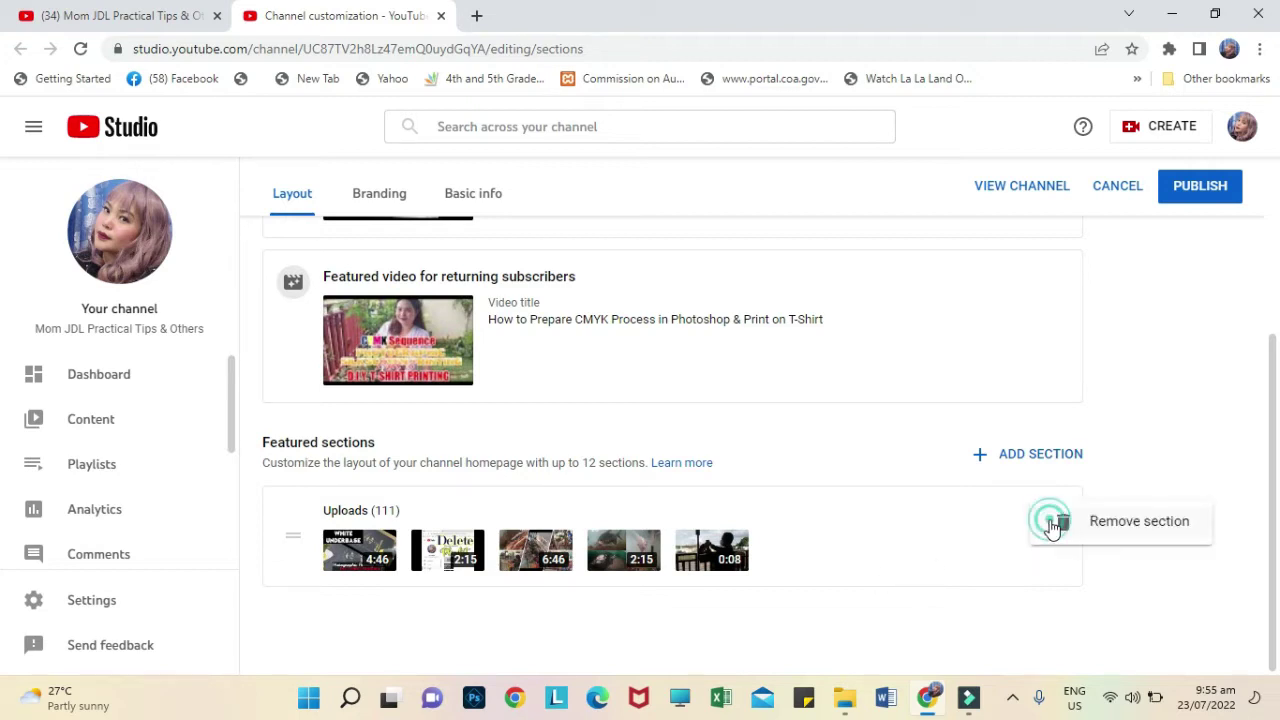
left_click(1024, 582)
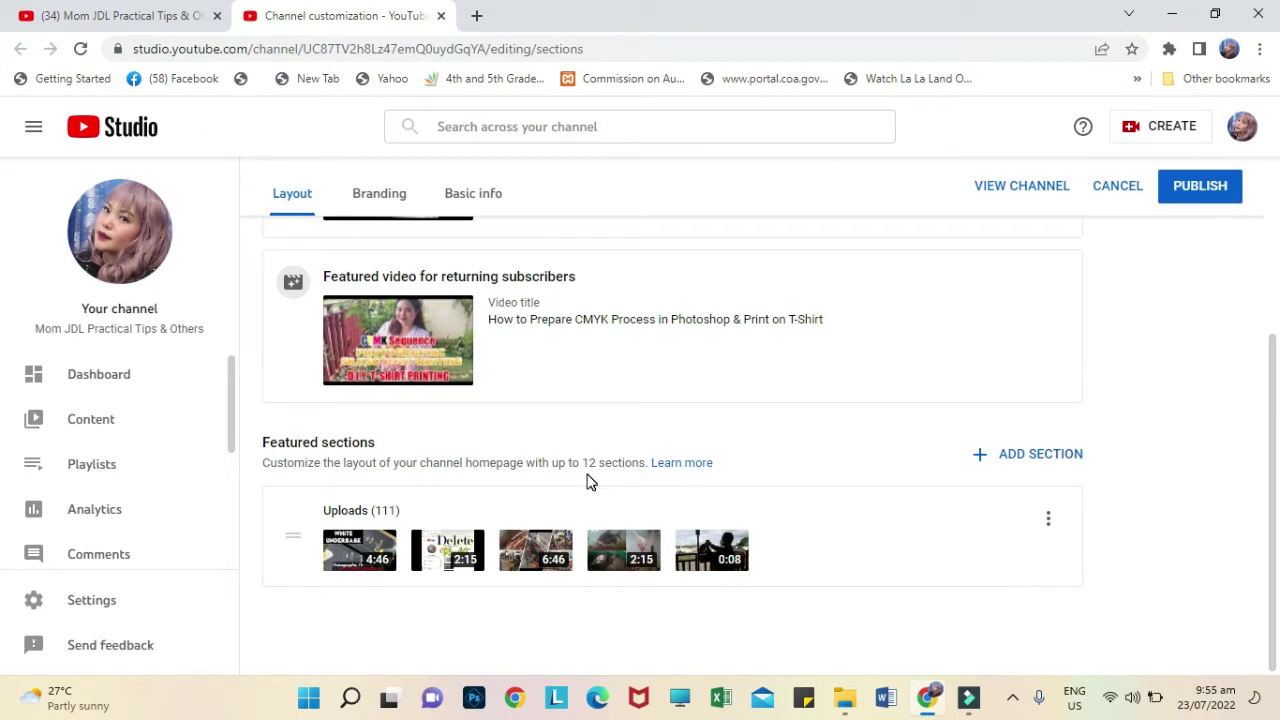
Step: Add a single playlist section featuring "Photoshop & T-shirt Printing" to the channel homepage and check its section options
left_click(1041, 458)
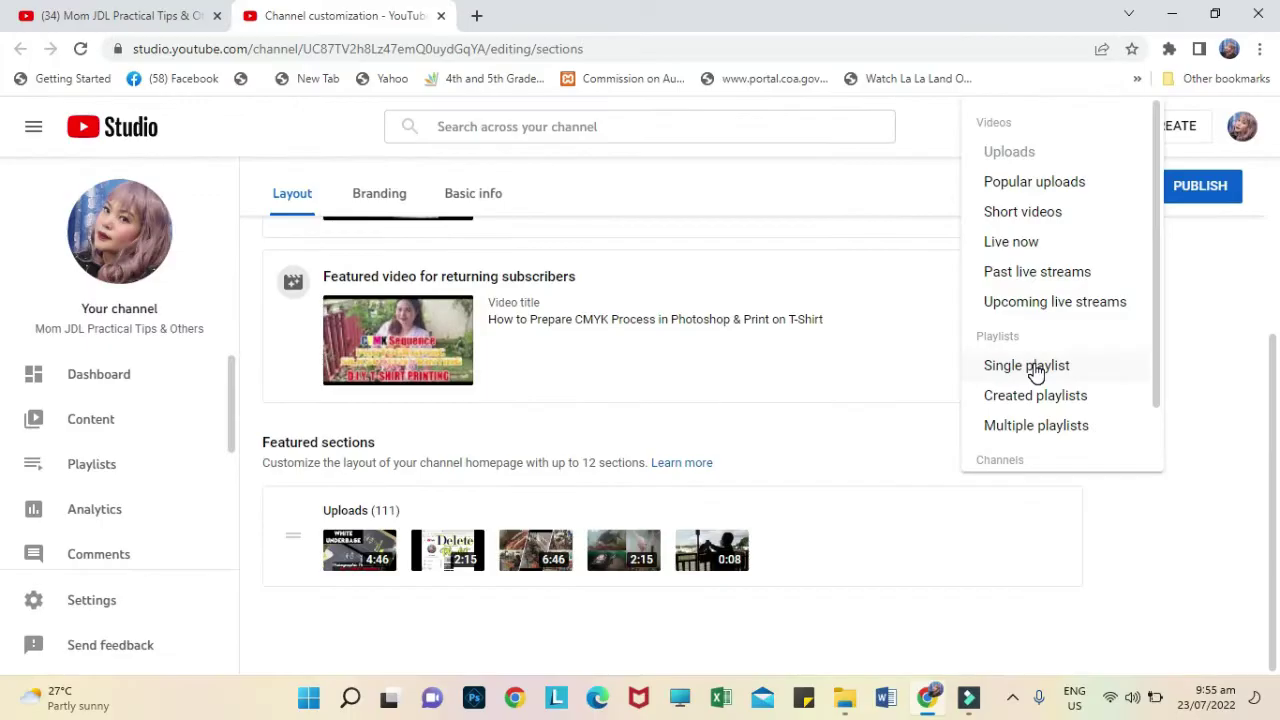
left_click(604, 506)
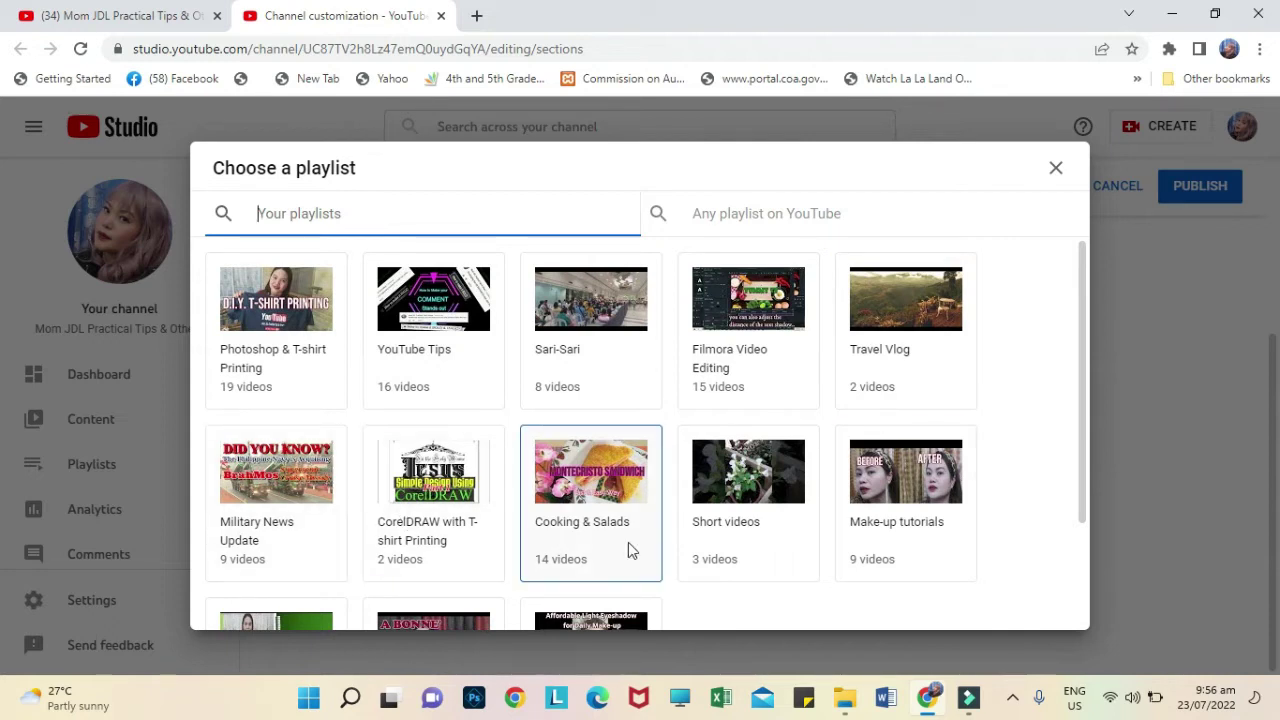
scroll(1076, 488, "down", 1)
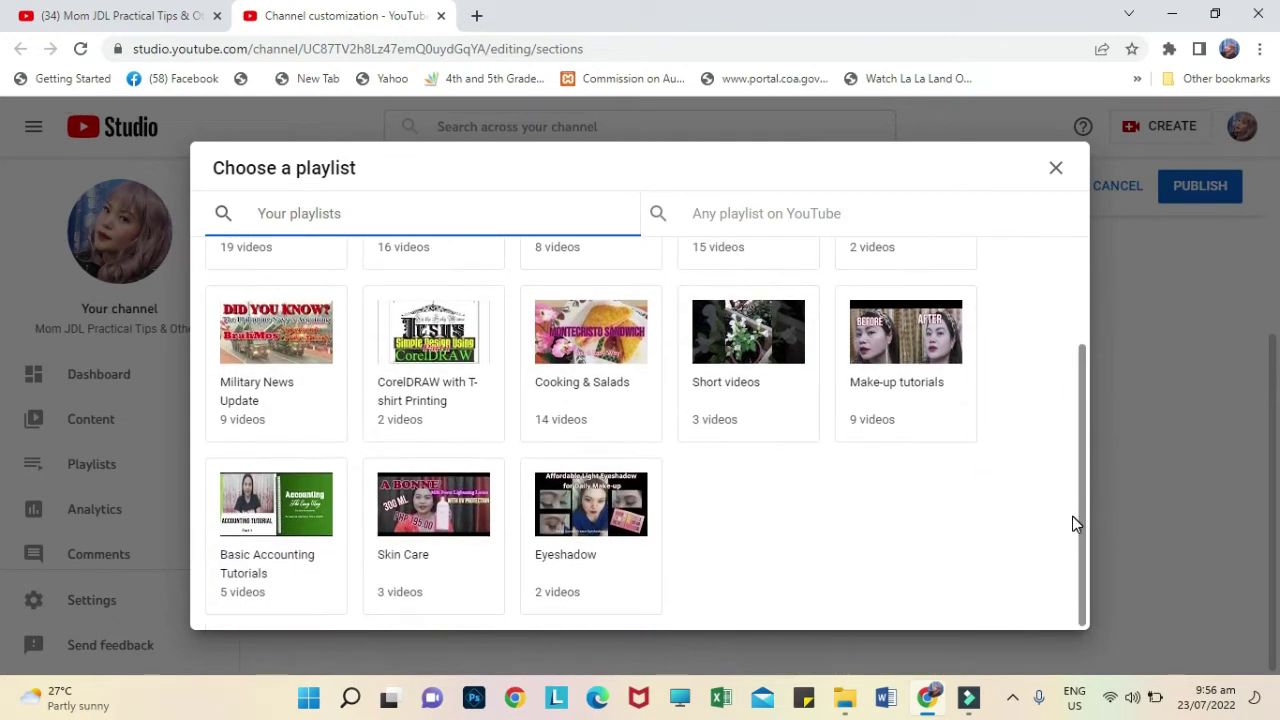
scroll(1072, 516, "up", 1)
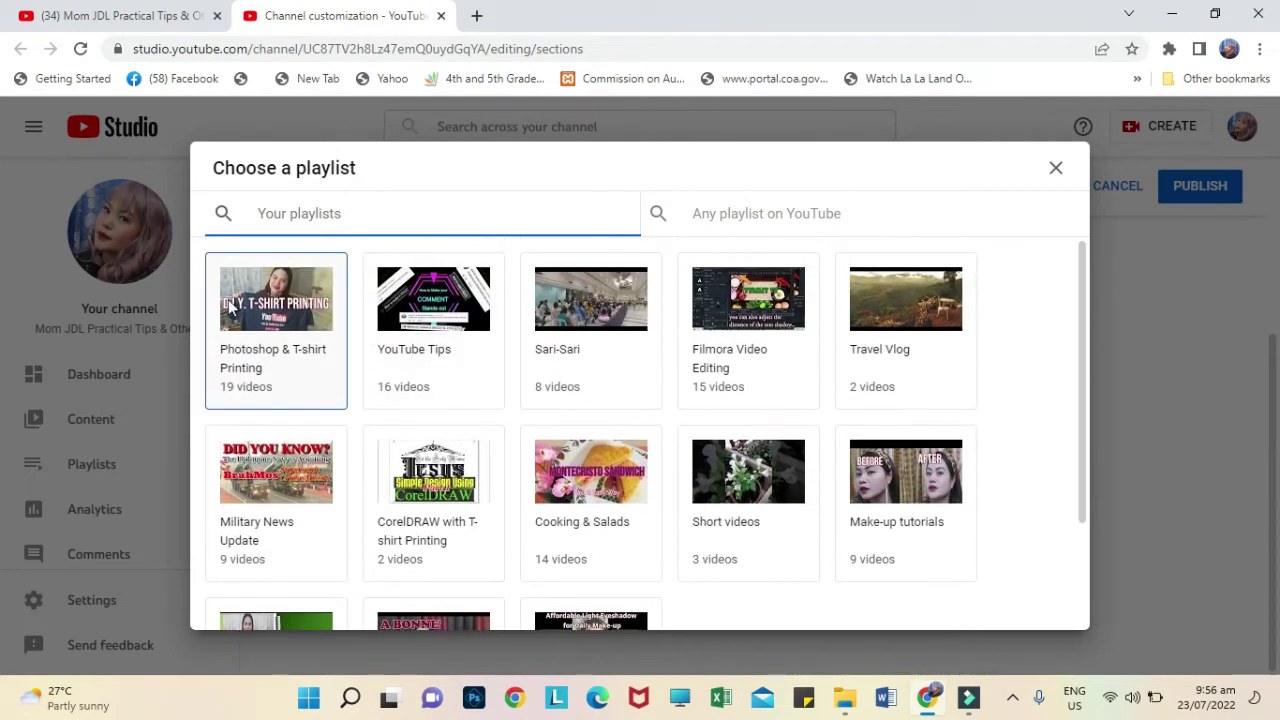
left_click(242, 305)
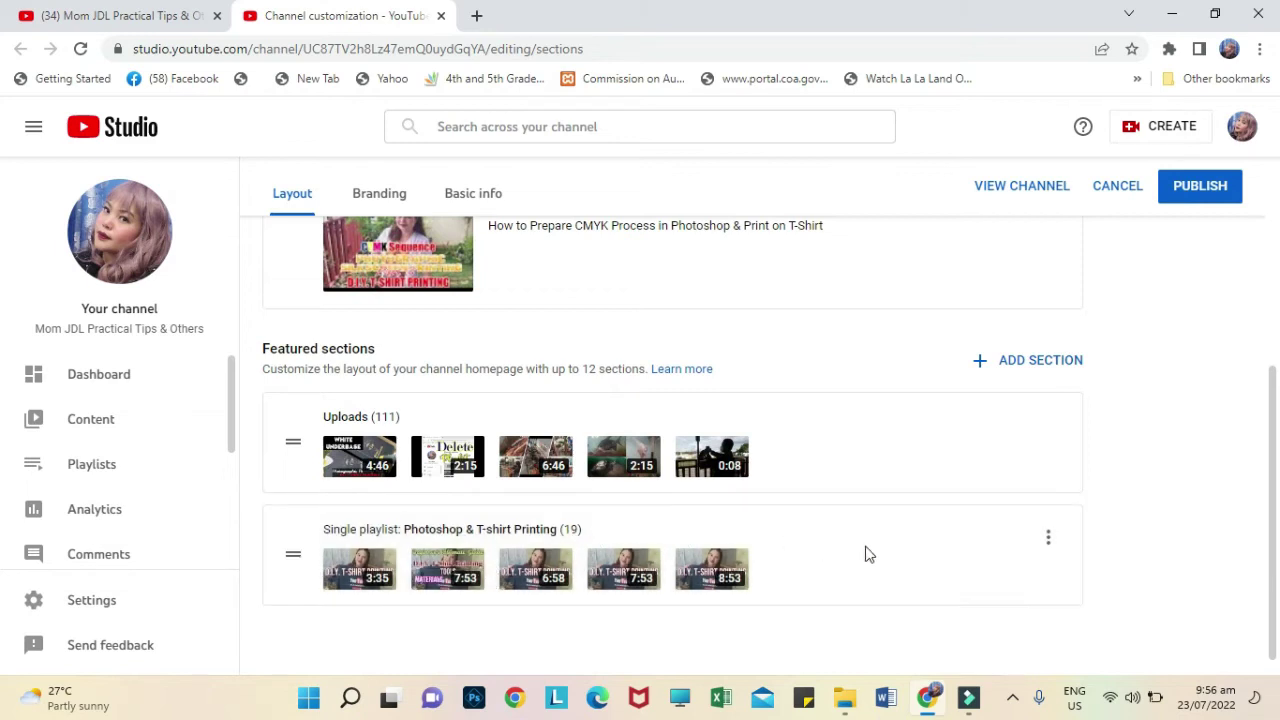
left_click(1048, 540)
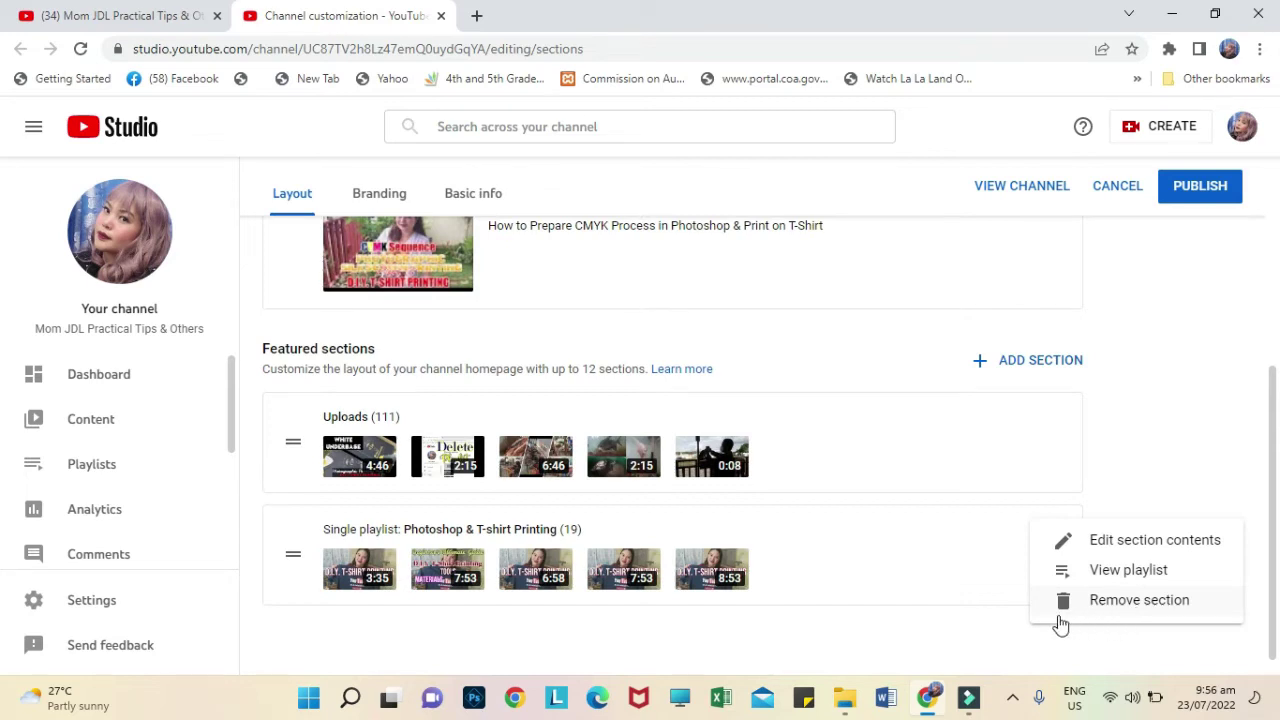
left_click(965, 598)
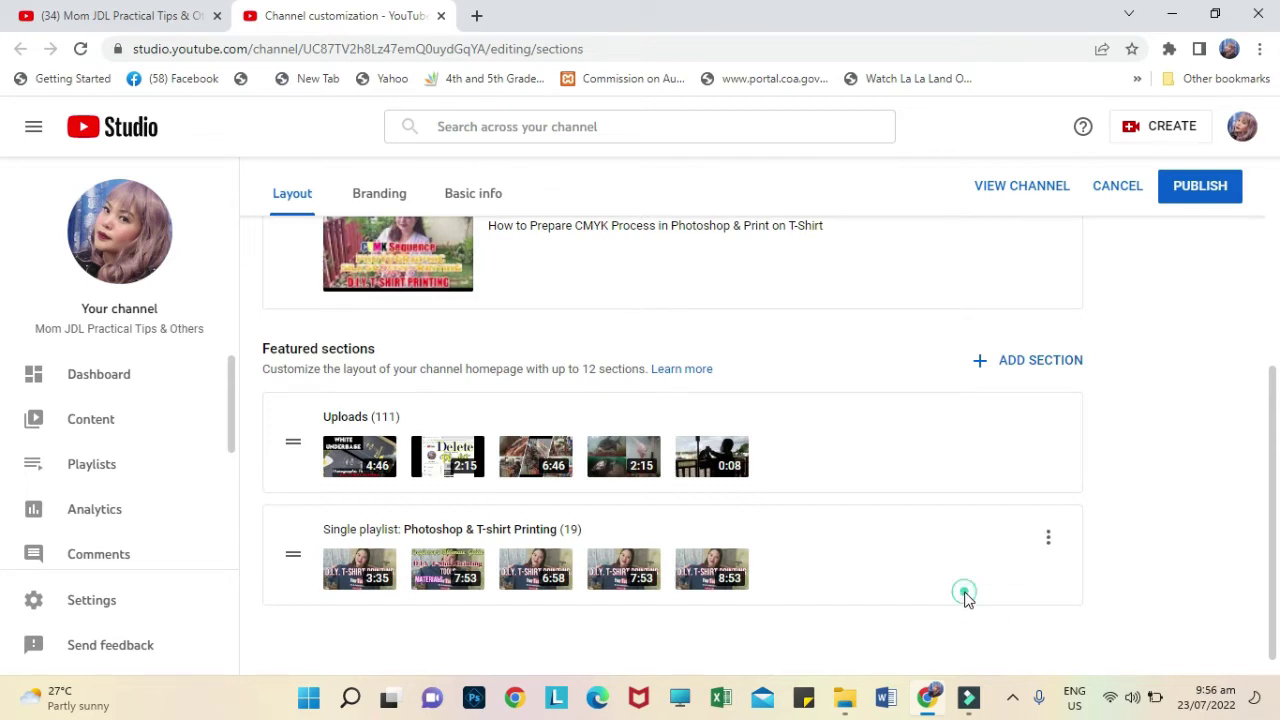
Step: Add another single playlist section featuring "YouTube Tips" and open its section options
left_click(1048, 366)
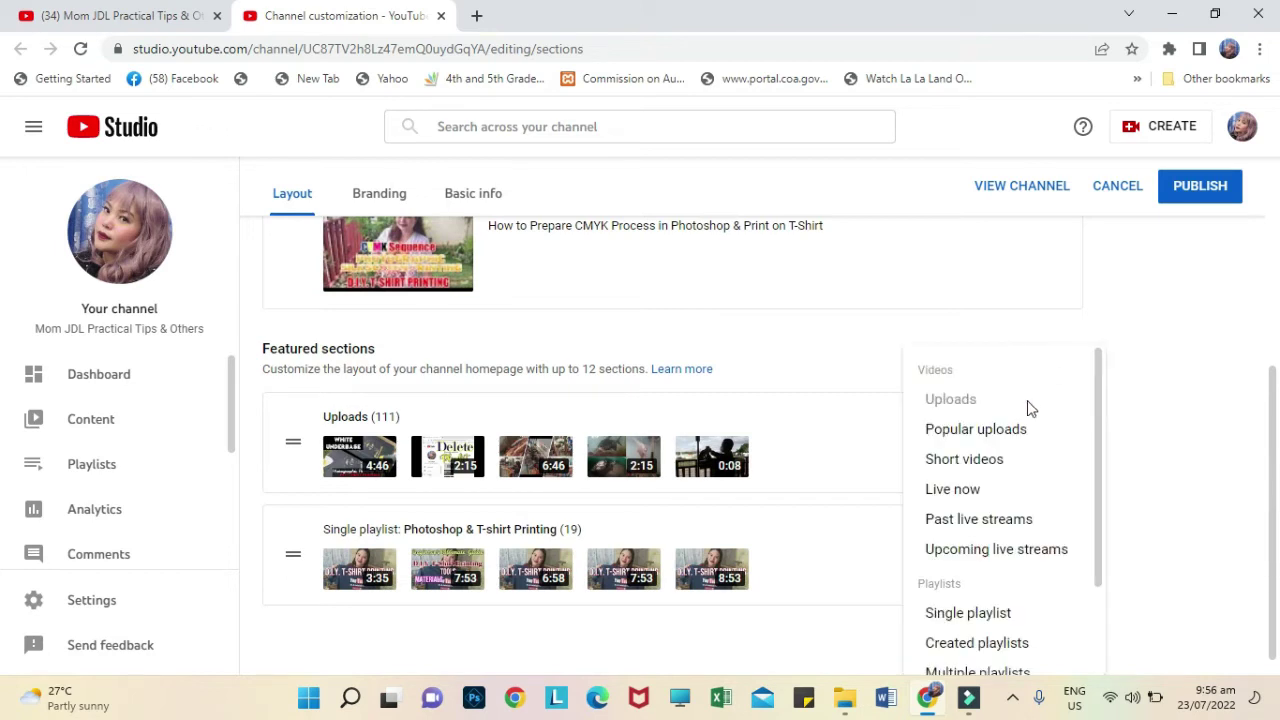
left_click(970, 614)
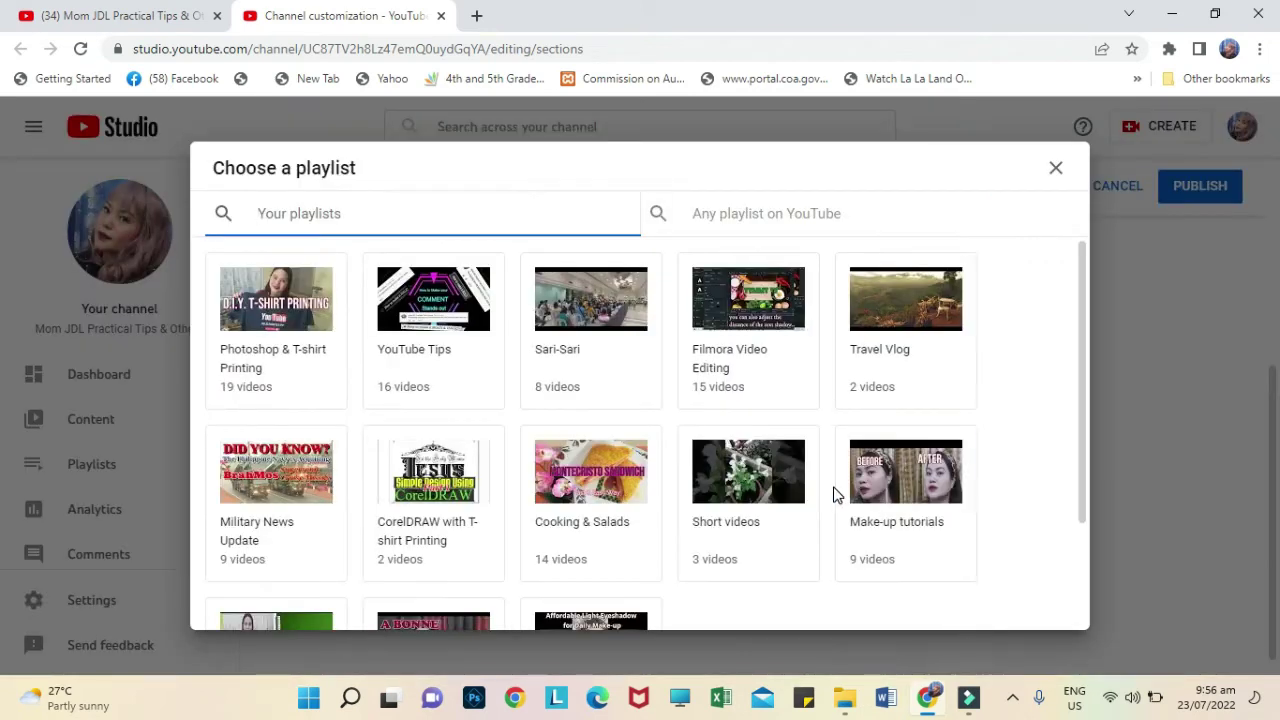
left_click(400, 370)
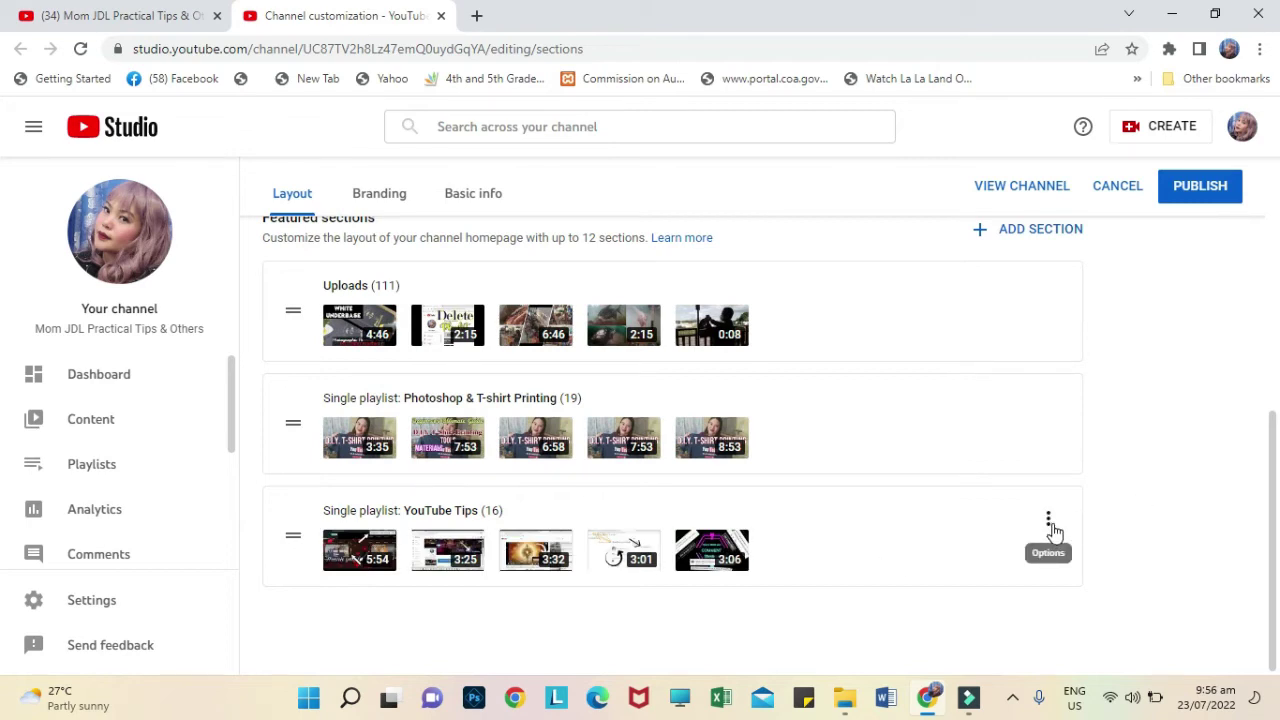
left_click(1050, 526)
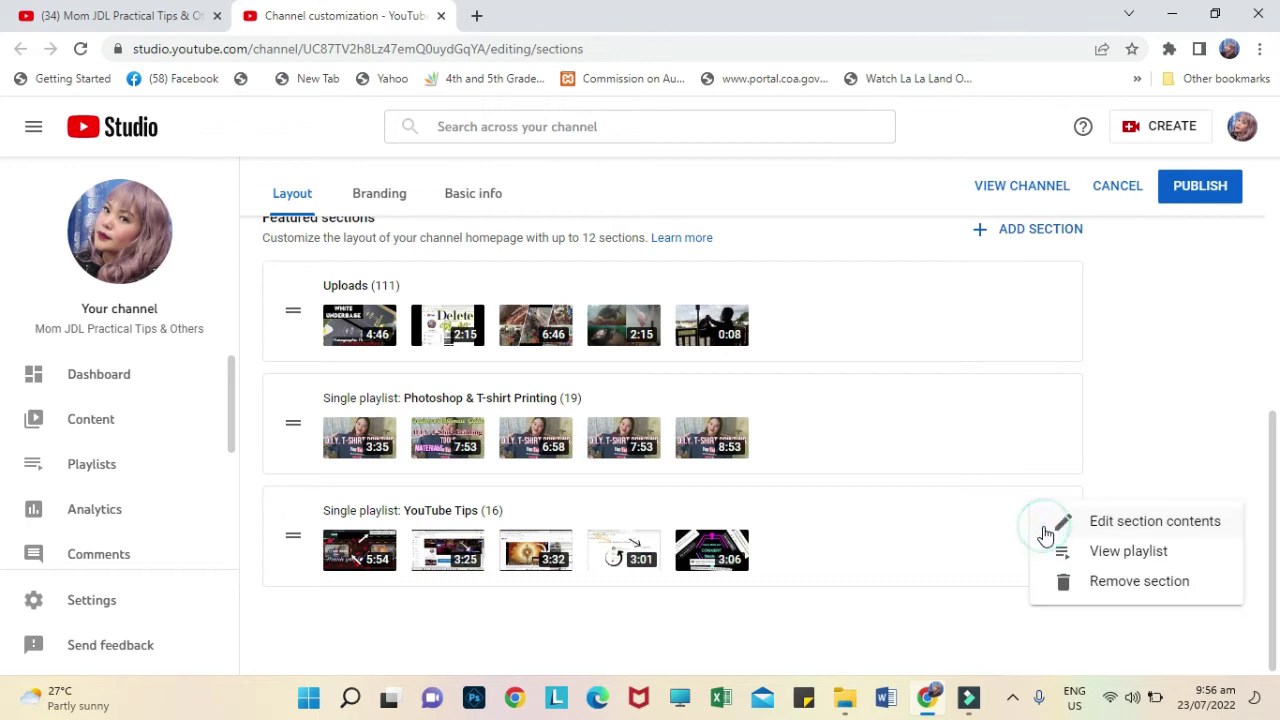
Step: Add a single playlist section featuring "CorelDRAW with T-shirt Printing" to the channel homepage
left_click(970, 538)
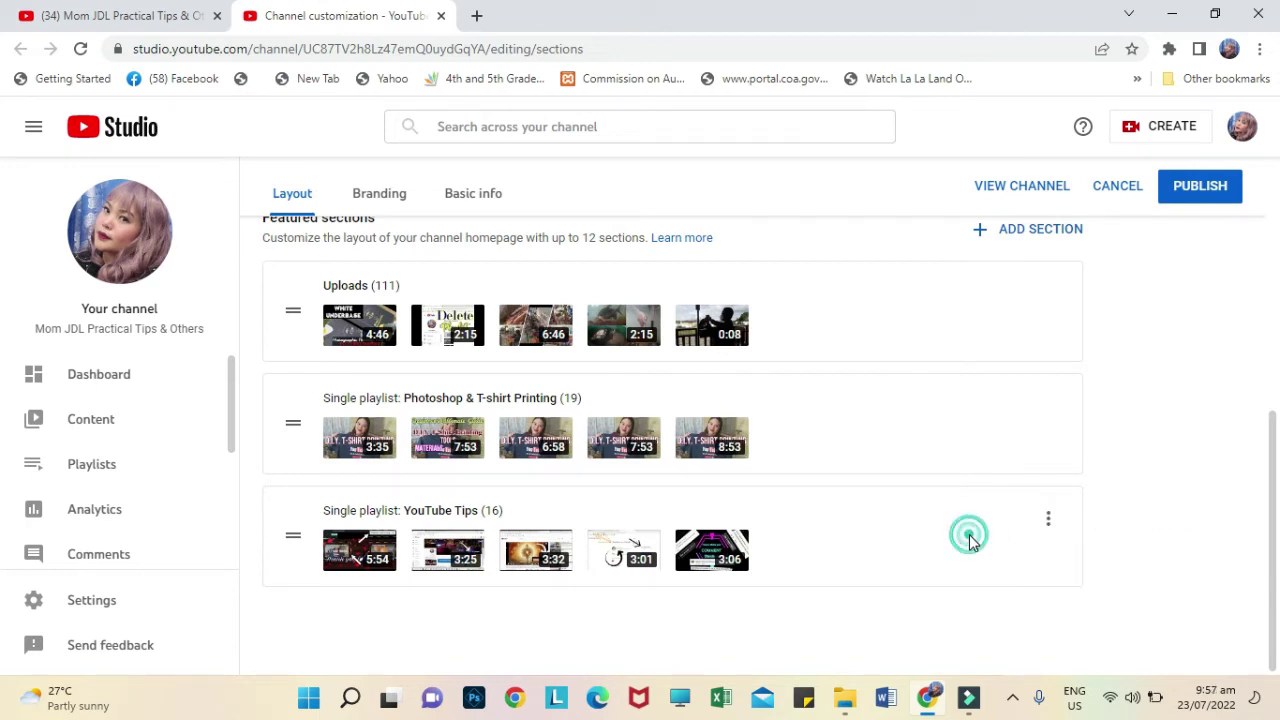
left_click(1040, 229)
left_click(1017, 487)
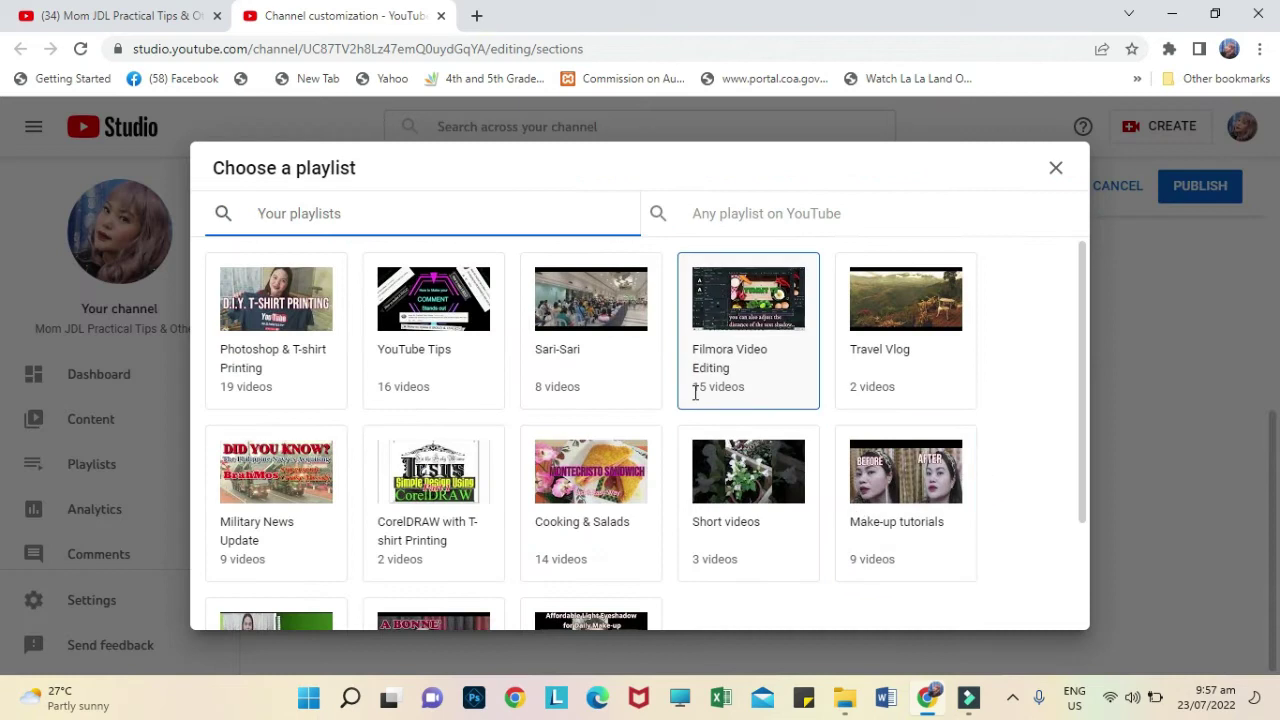
left_click(458, 492)
Step: Add another single playlist section featuring "Filmora Video Editing" to the channel homepage
scroll(1037, 277, "up", 3)
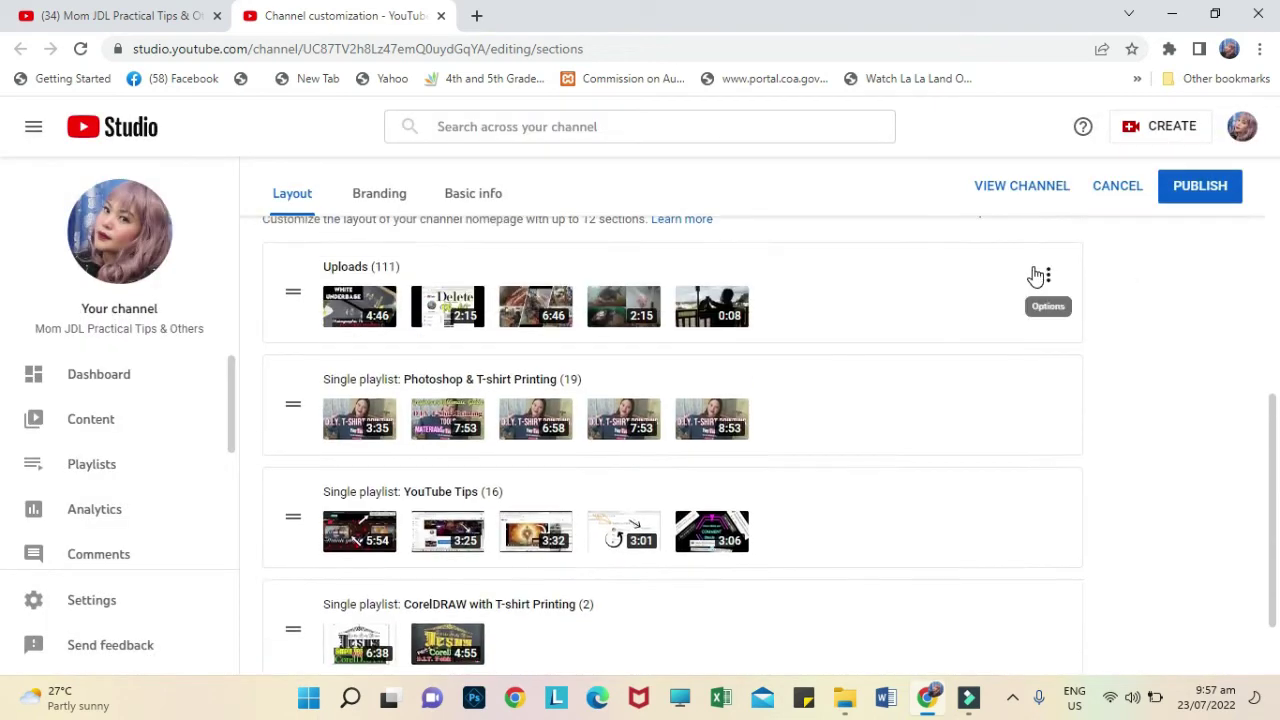
left_click(1043, 300)
left_click(963, 557)
left_click(747, 315)
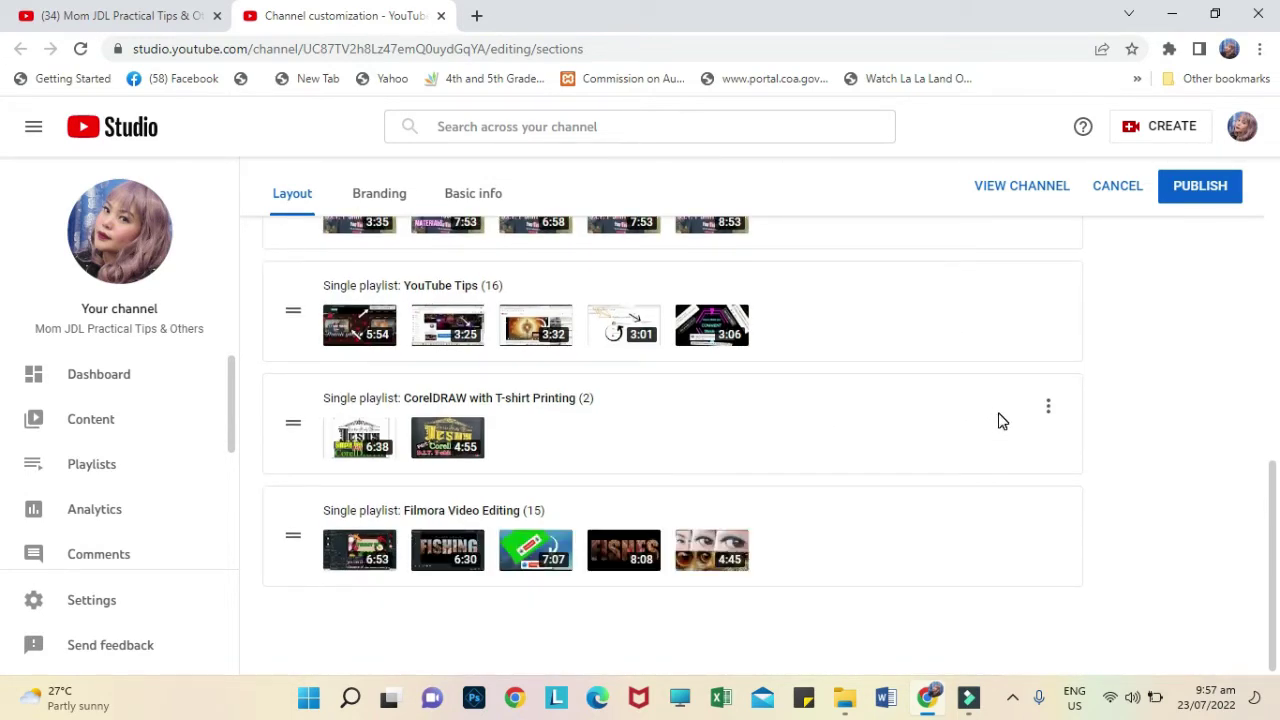
Step: Move the "Photoshop & T-shirt Printing" section below the "YouTube Tips" section in the featured sections
scroll(1003, 420, "up", 4)
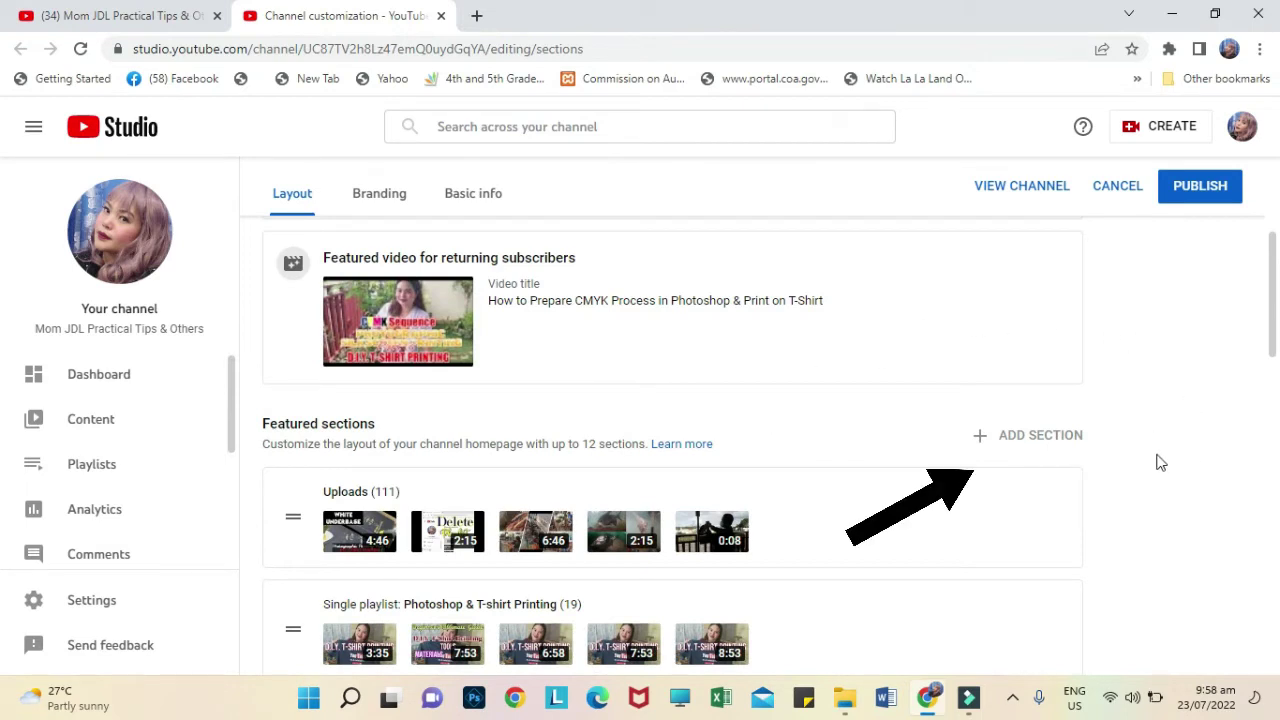
scroll(1146, 440, "up", 2)
scroll(1100, 455, "down", 3)
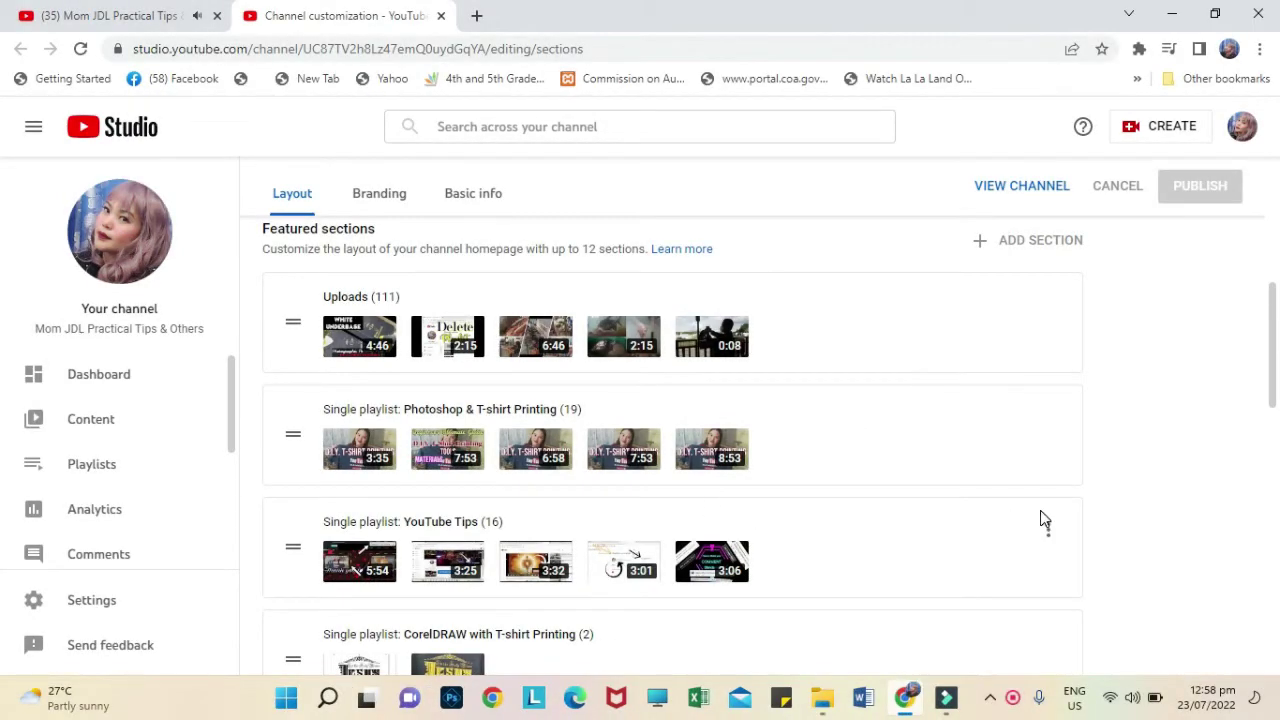
left_click(293, 432)
left_click_drag(296, 440, 278, 557)
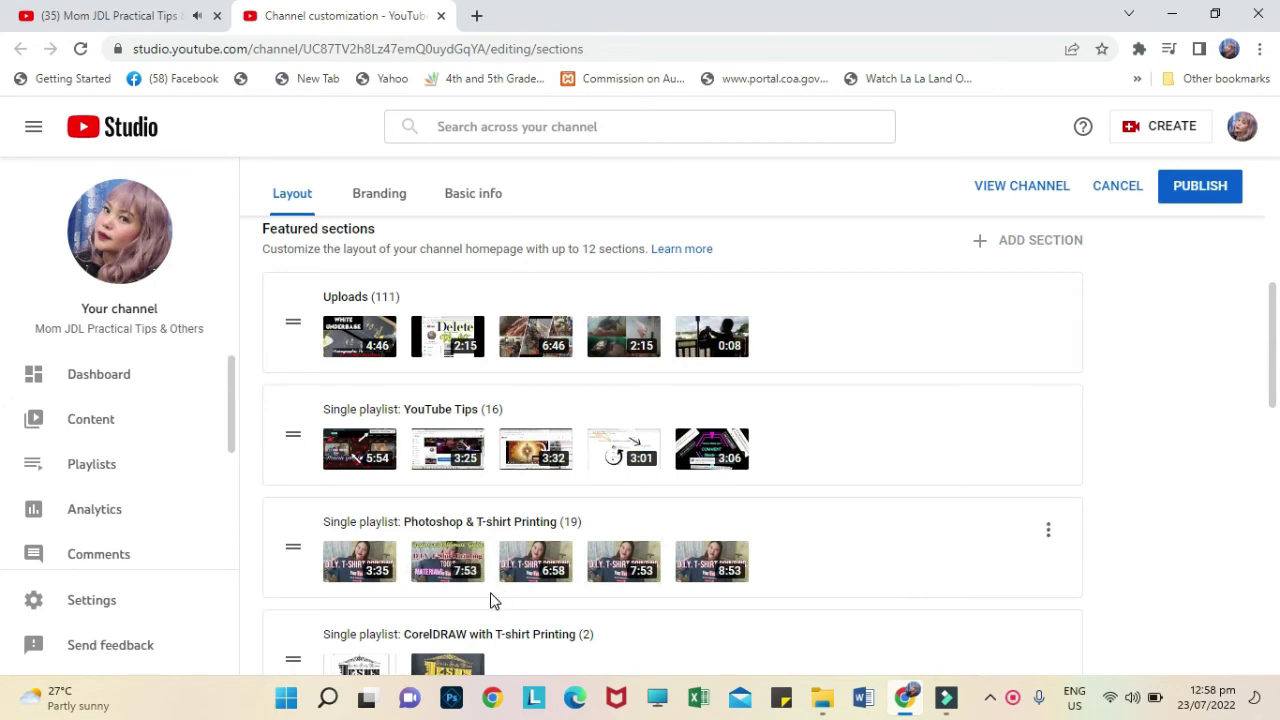
Step: Move the "CorelDRAW with T-shirt Printing" section above "Photoshop & T-shirt Printing", and move the Photoshop section back up the list
scroll(490, 600, "down", 1)
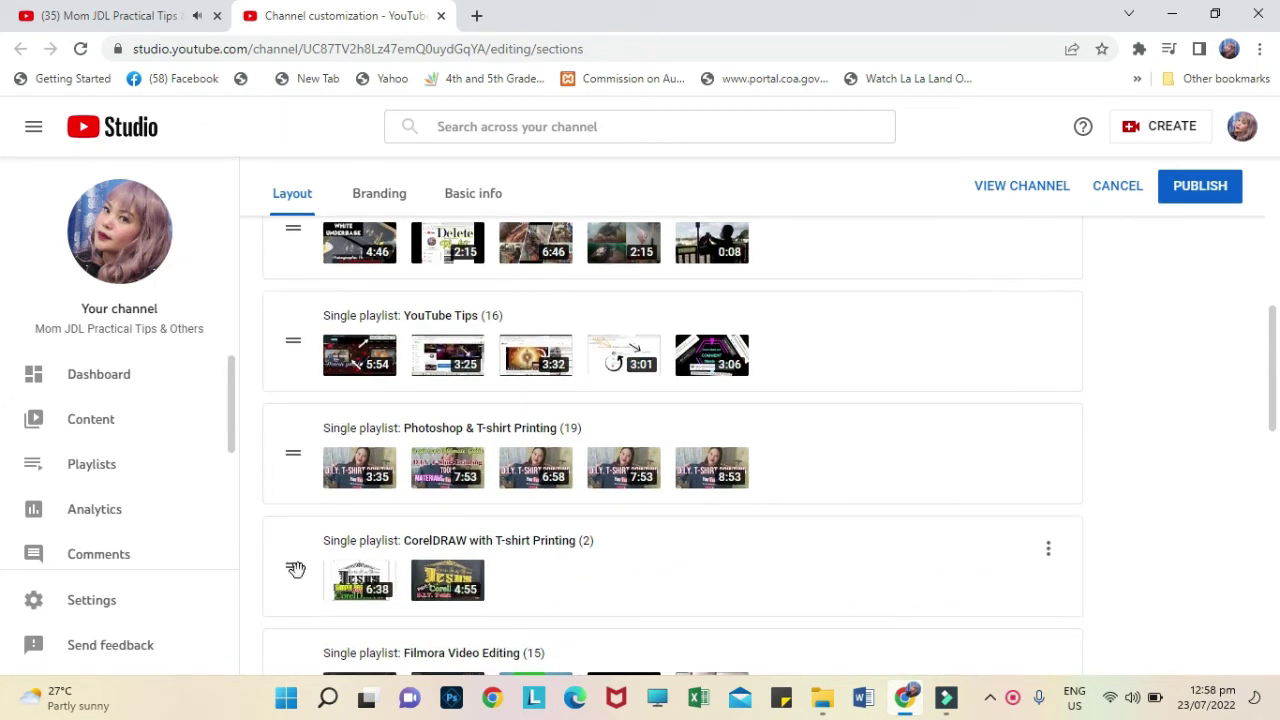
left_click_drag(296, 569, 304, 436)
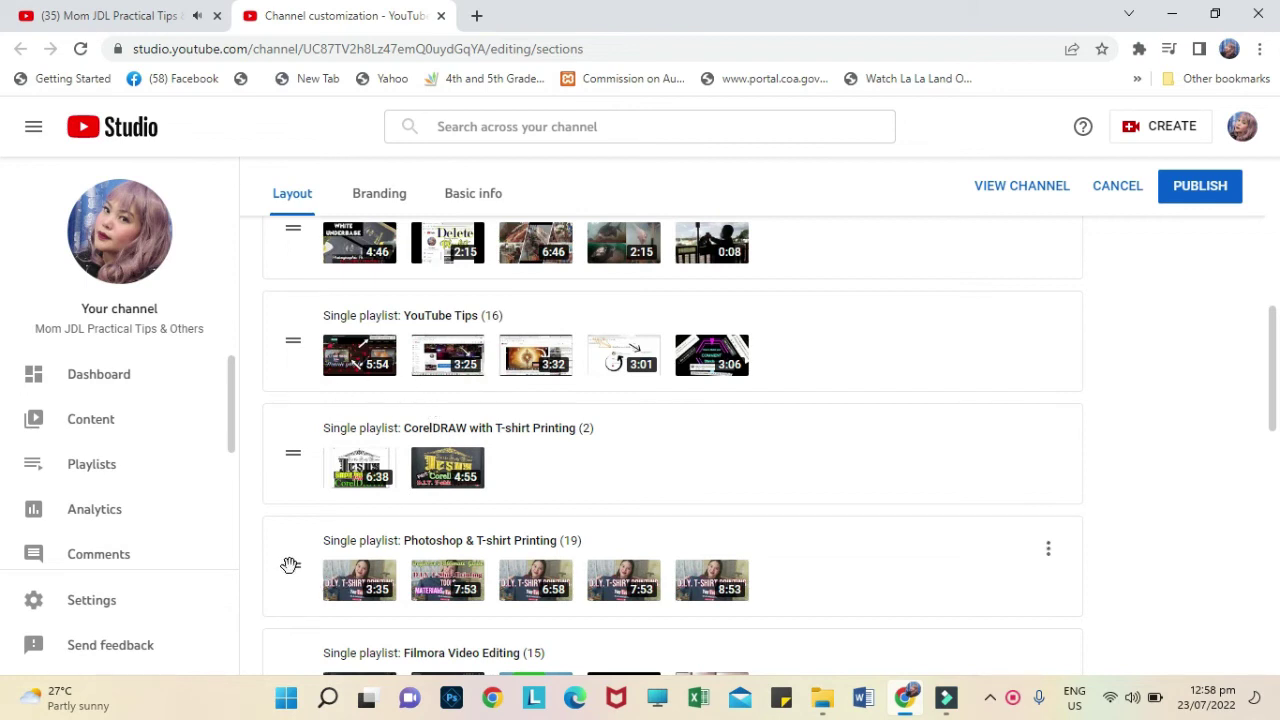
left_click_drag(290, 565, 425, 365)
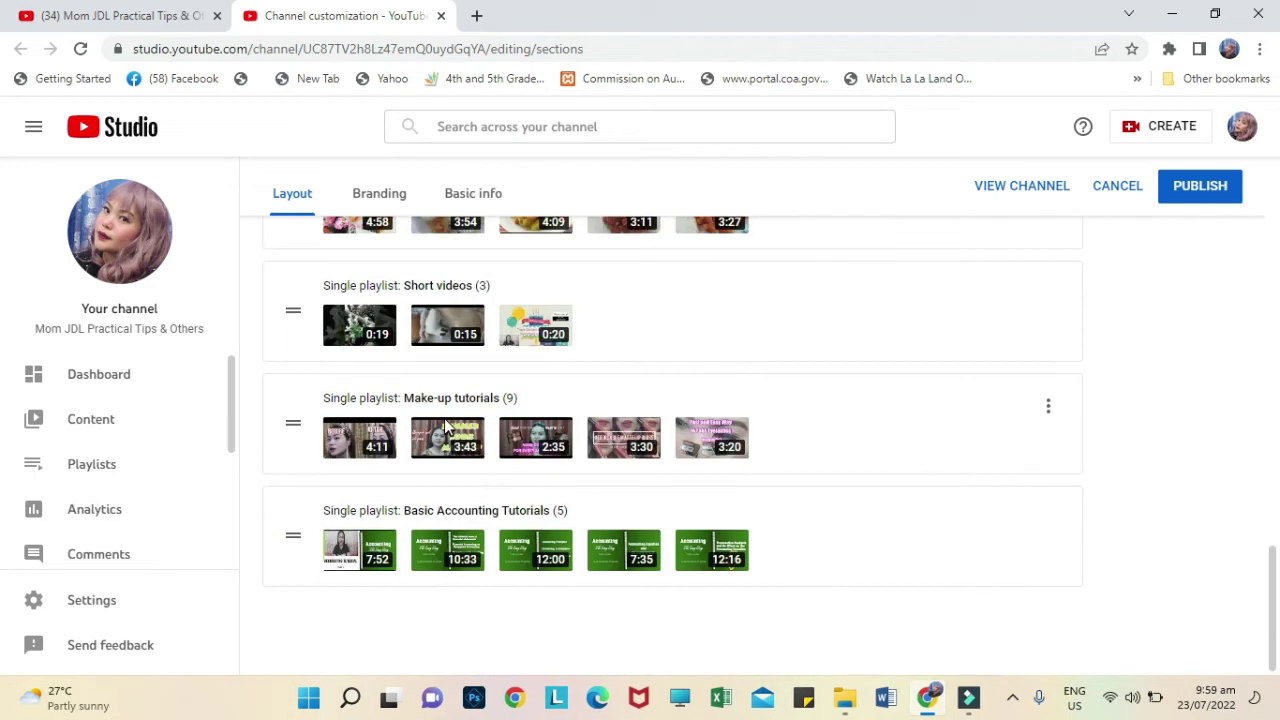
Step: Review the list of featured sections and publish the channel layout changes
scroll(1006, 417, "up", 15)
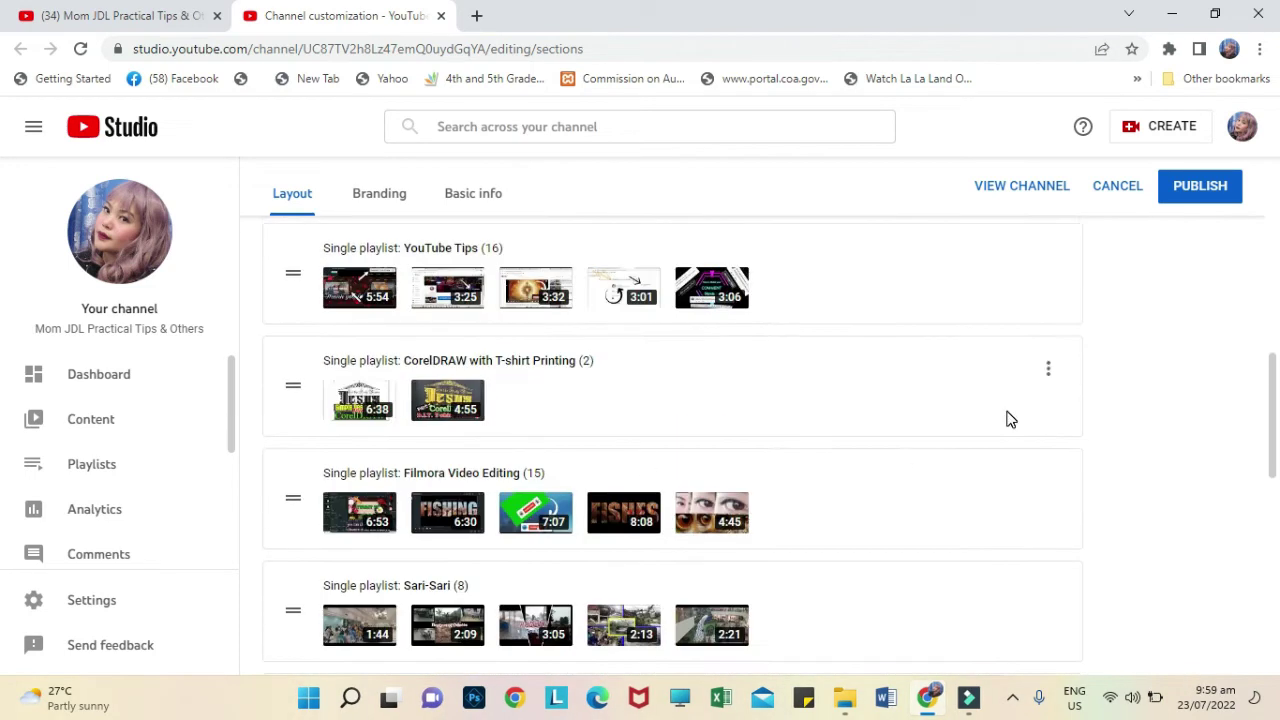
scroll(1063, 459, "up", 2)
scroll(965, 503, "down", 2)
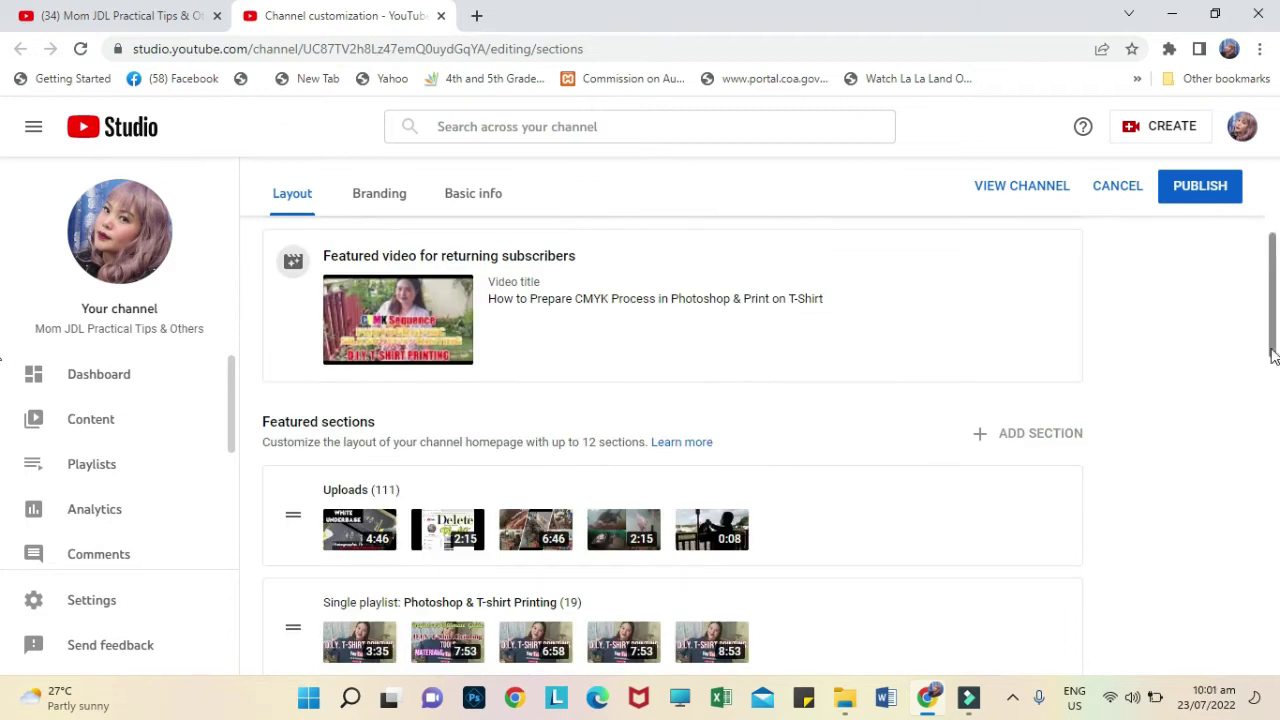
left_click(1200, 188)
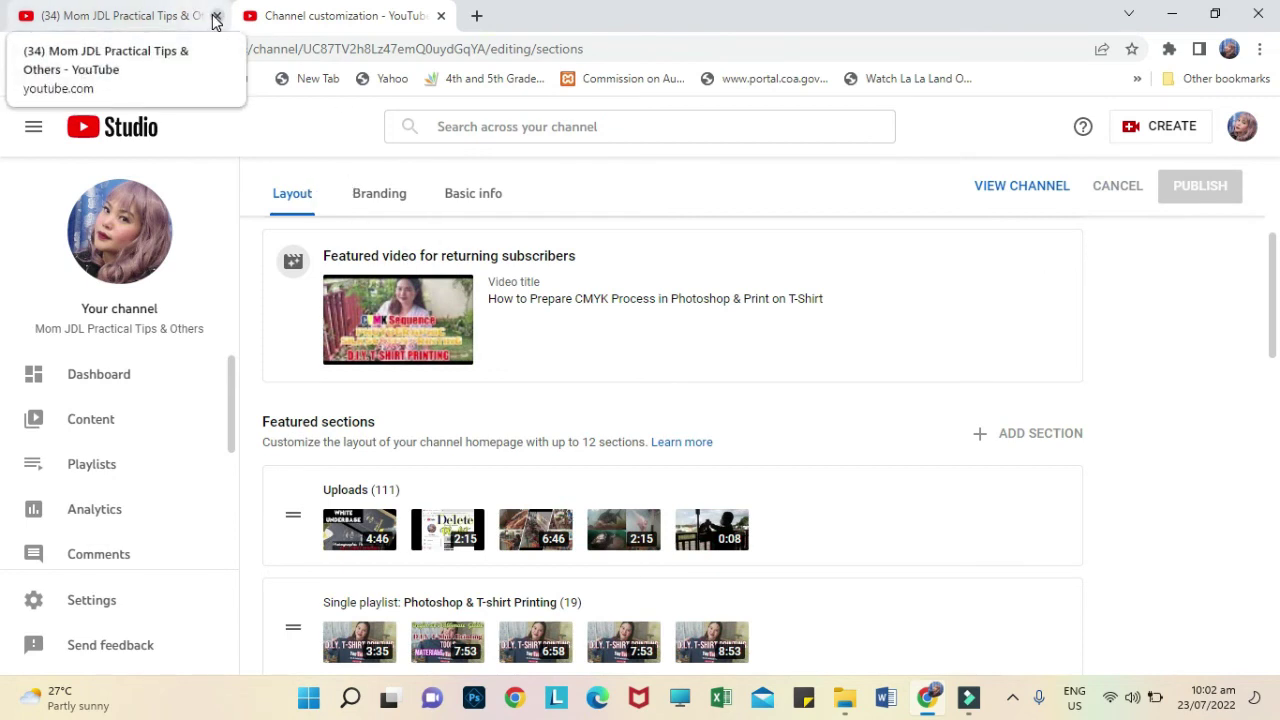
Step: Reload the public channel page and look through its homepage to check the published trailer and playlist sections
left_click(140, 15)
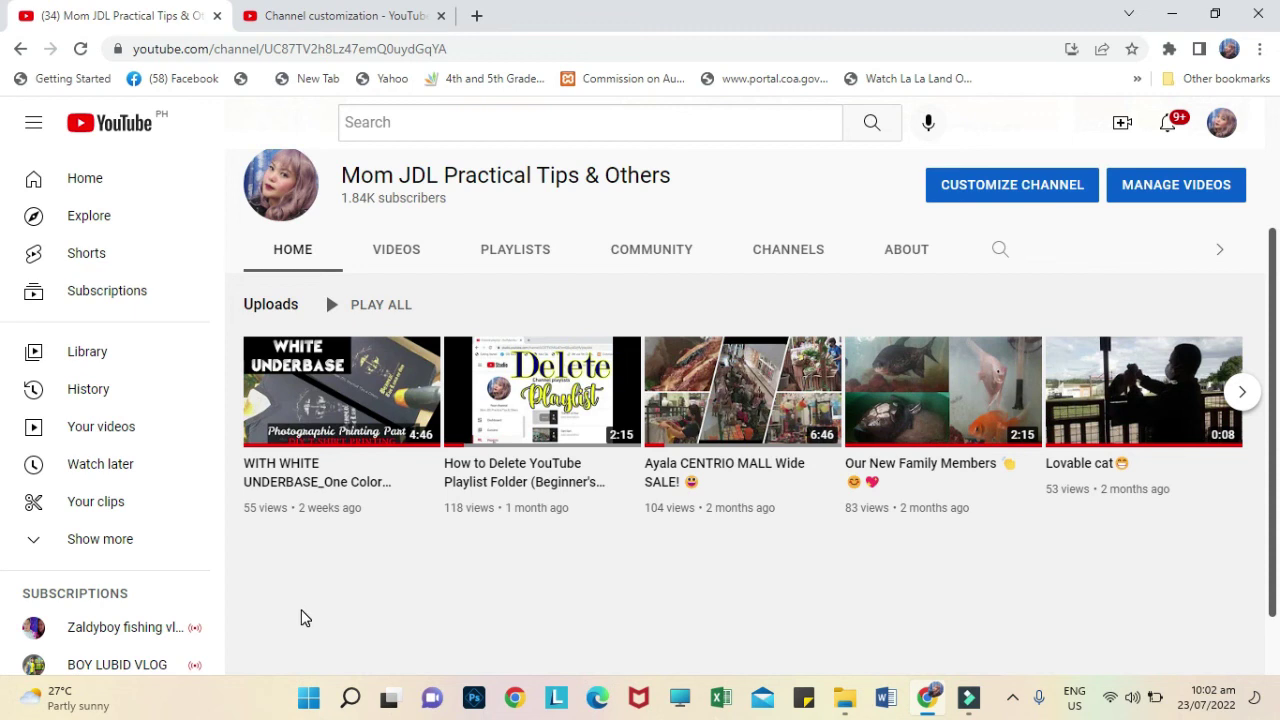
left_click(81, 50)
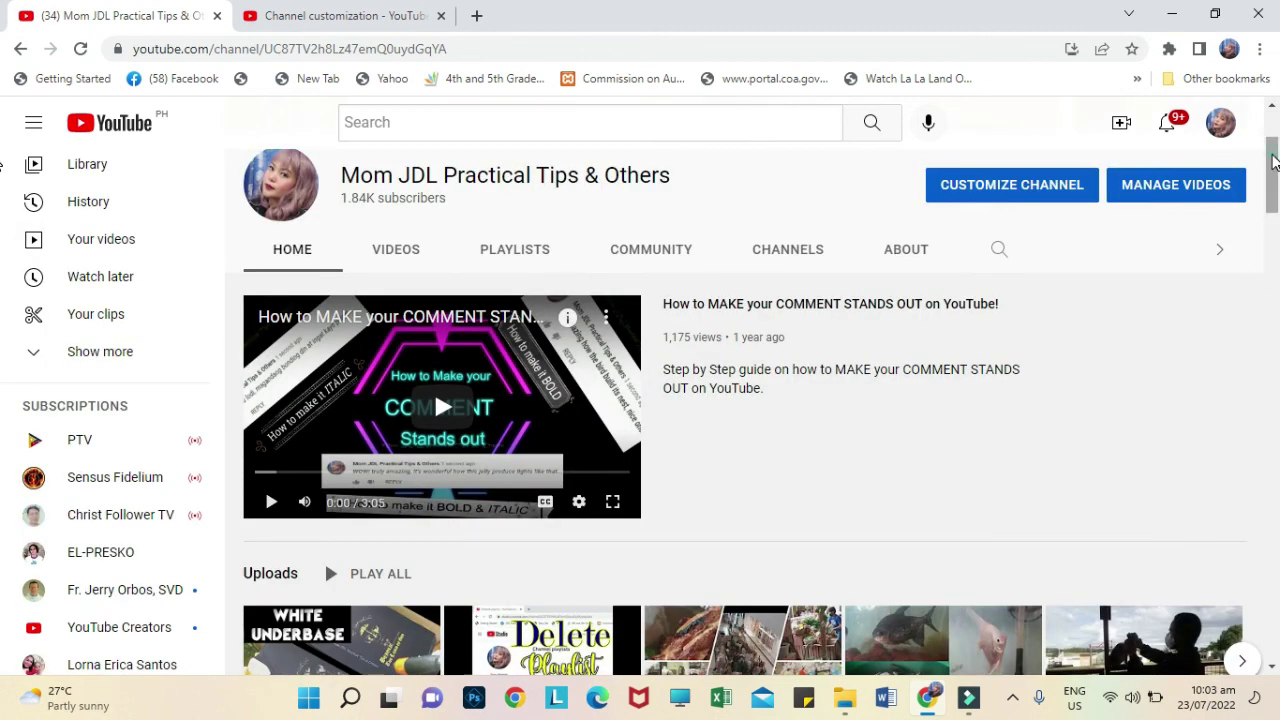
left_click_drag(1276, 150, 1277, 390)
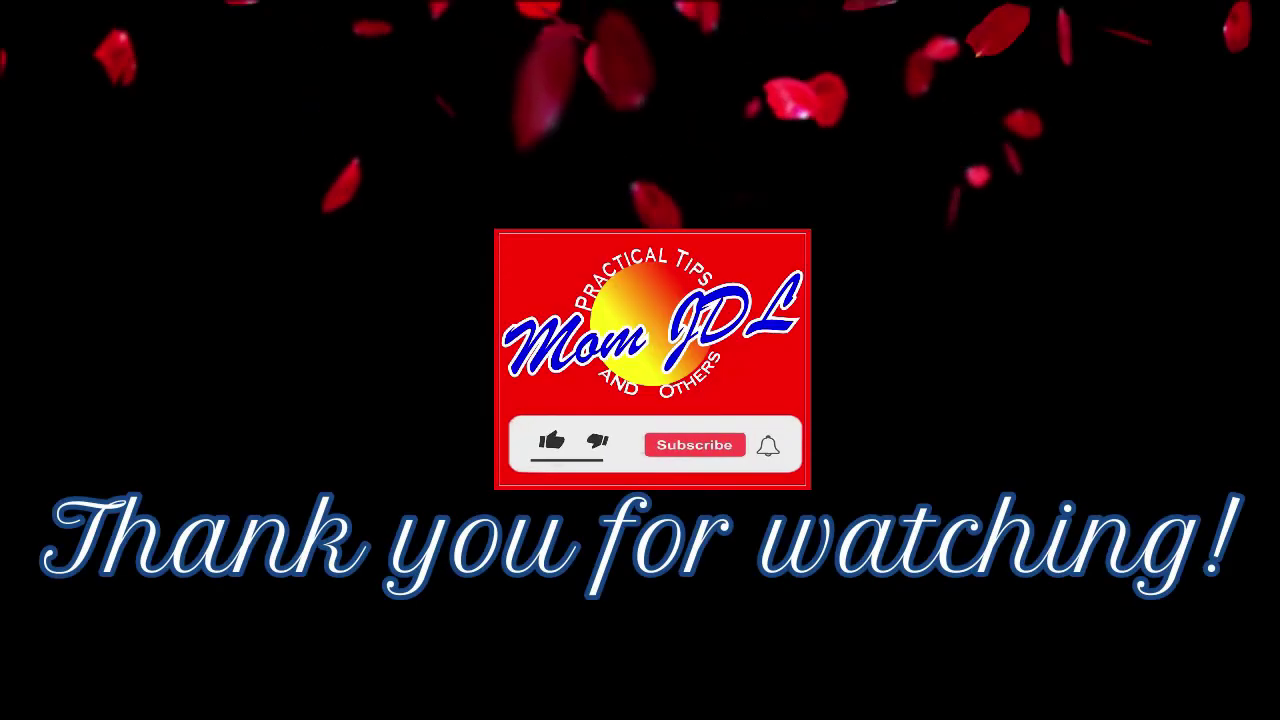